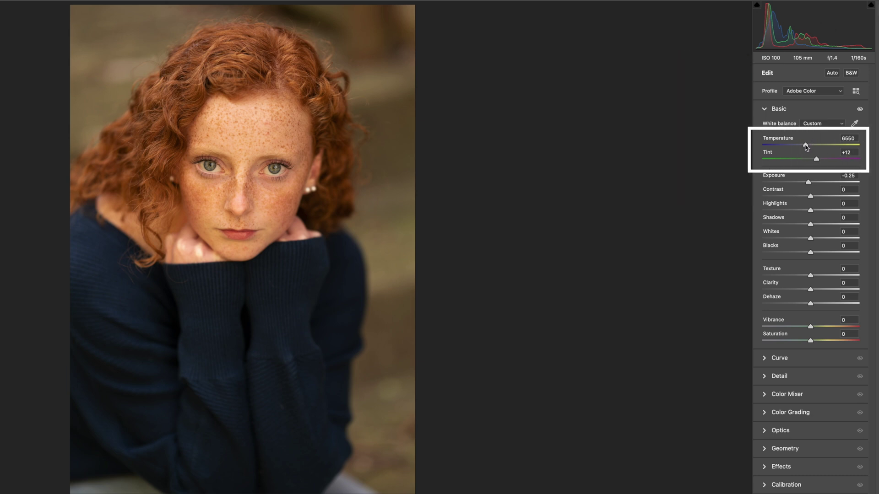
Cool Temperature to 5600 and set Exposure -0.10, Contrast +8 and Whites -14 in Basic.
drag(806, 146, 801, 147)
drag(801, 147, 800, 146)
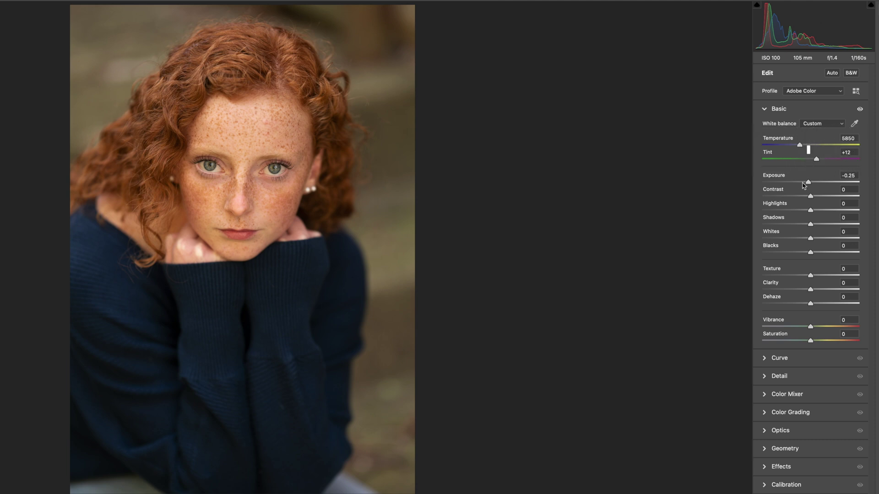
drag(813, 199, 816, 197)
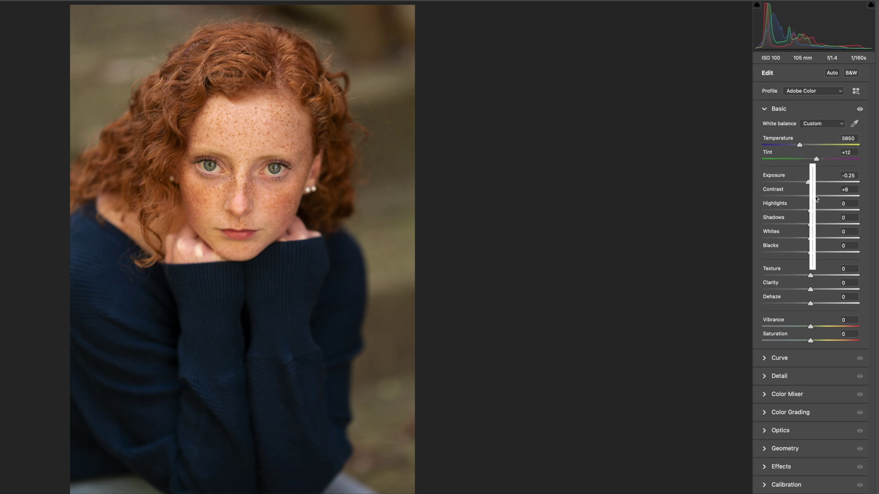
drag(809, 183, 811, 184)
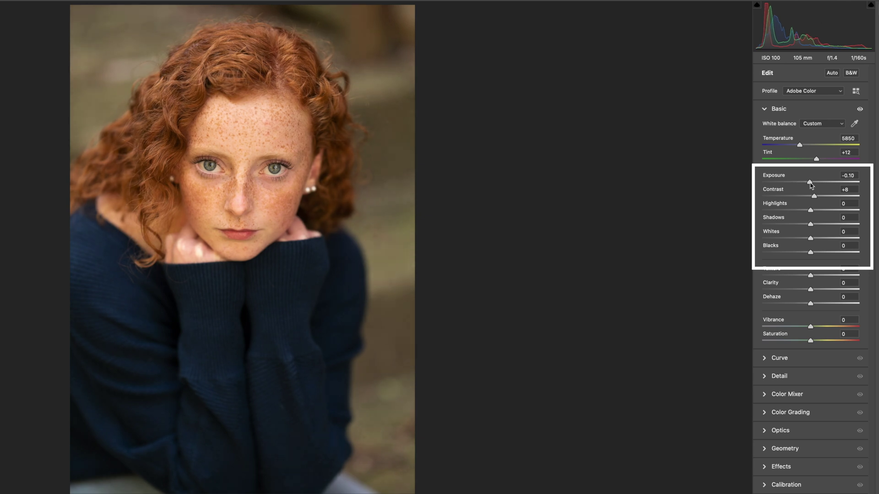
drag(810, 239, 804, 242)
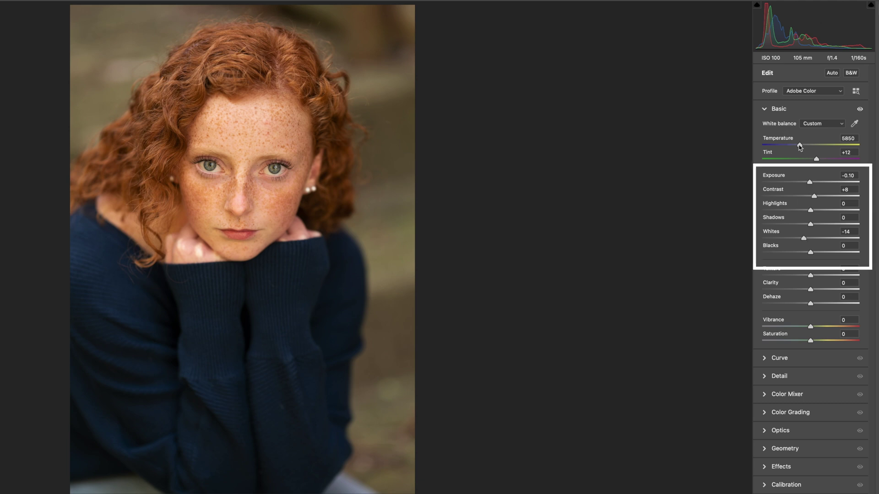
drag(800, 147, 797, 146)
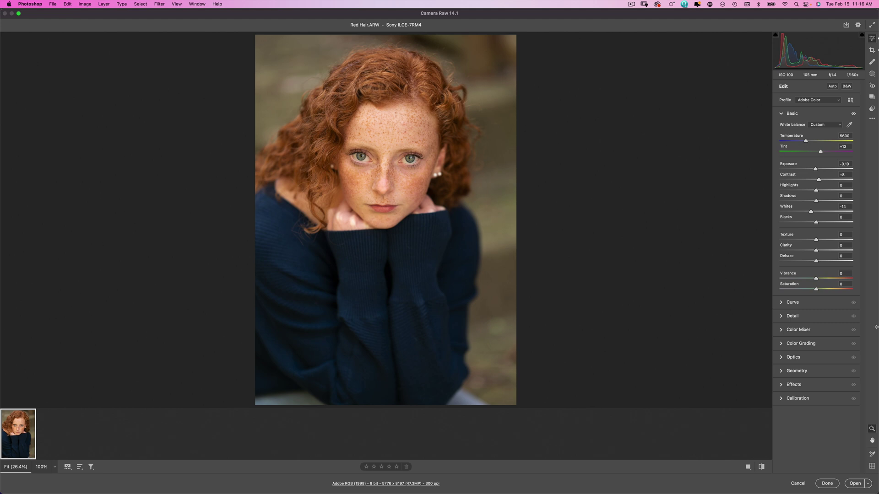
In Calibration, set Blue Primary Hue -45, Red Primary Hue +14 and Red Saturation -25.
click(816, 399)
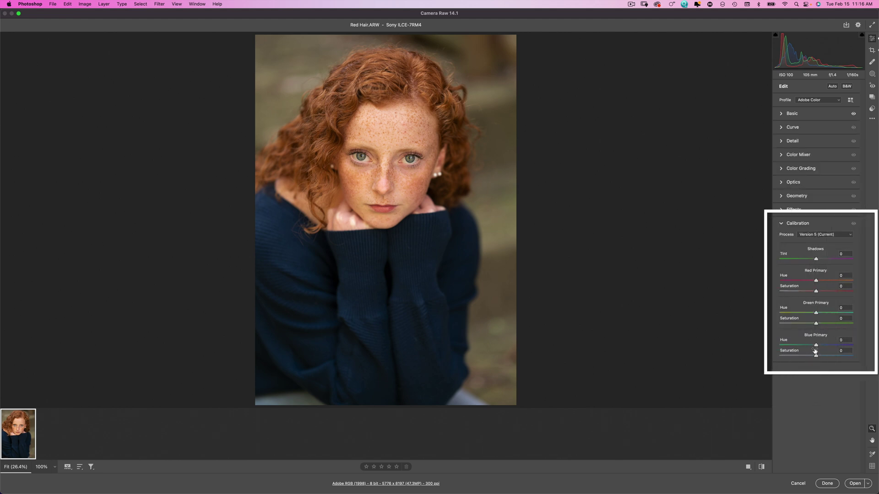
drag(817, 347, 804, 348)
mouse_move(804, 348)
mouse_down()
mouse_move(815, 348)
mouse_move(799, 348)
mouse_up()
drag(799, 347, 800, 346)
drag(817, 282, 822, 283)
drag(816, 291, 807, 293)
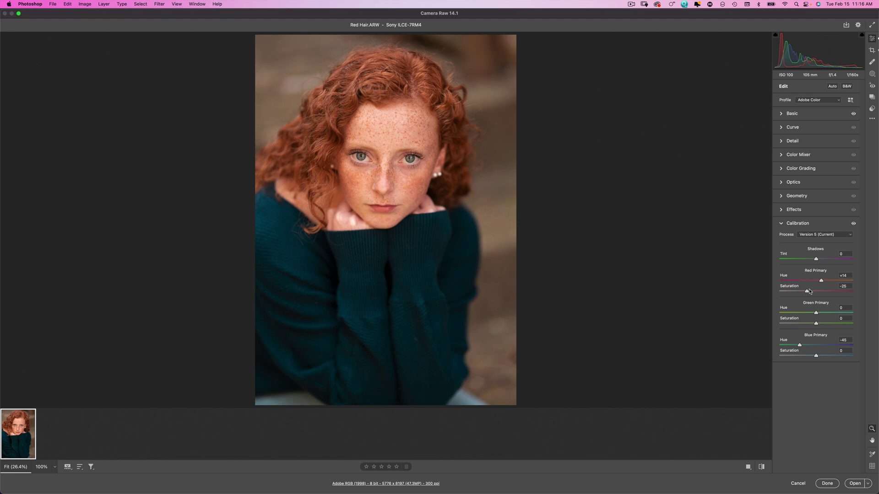
Compare the edits against the defaults, then open the photo in Photoshop.
click(761, 467)
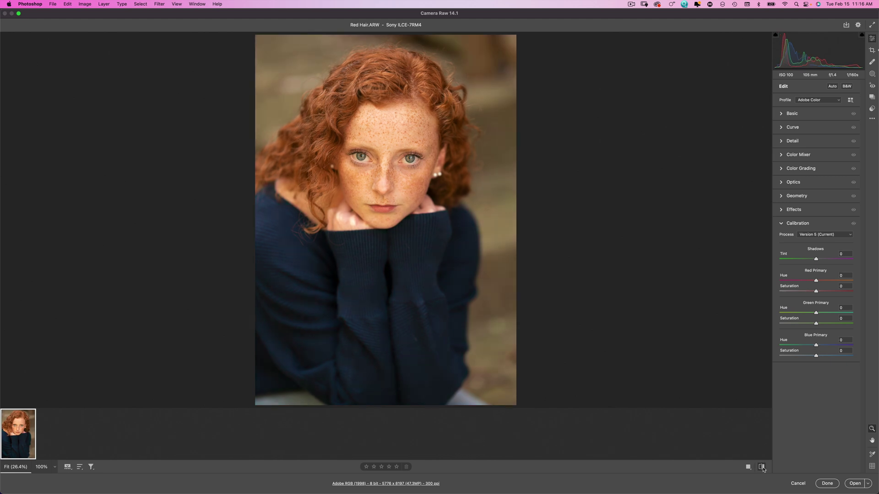
click(761, 467)
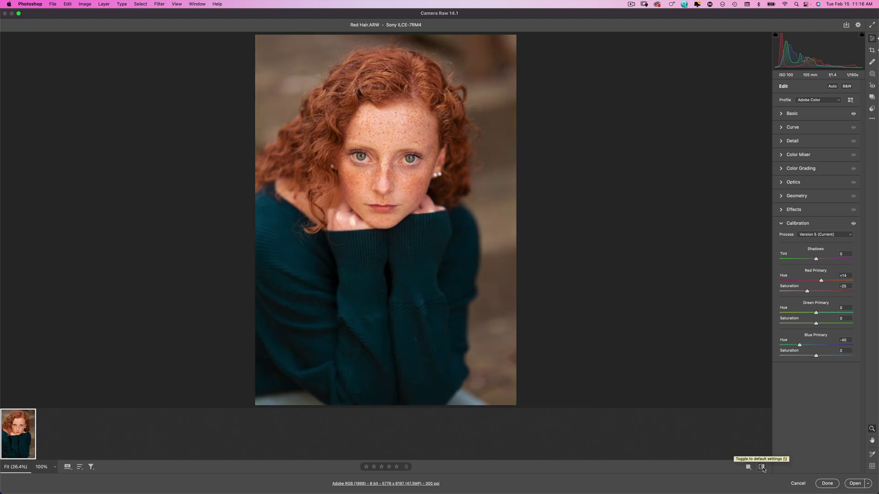
click(761, 467)
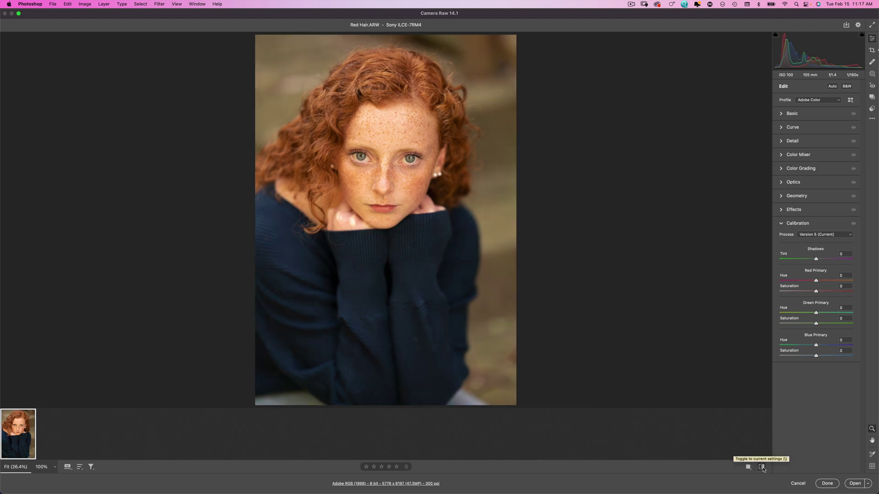
click(762, 467)
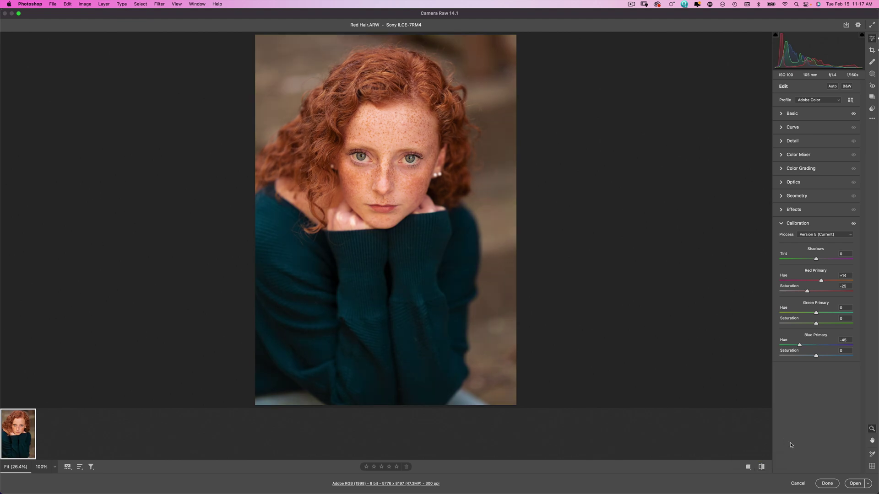
click(856, 484)
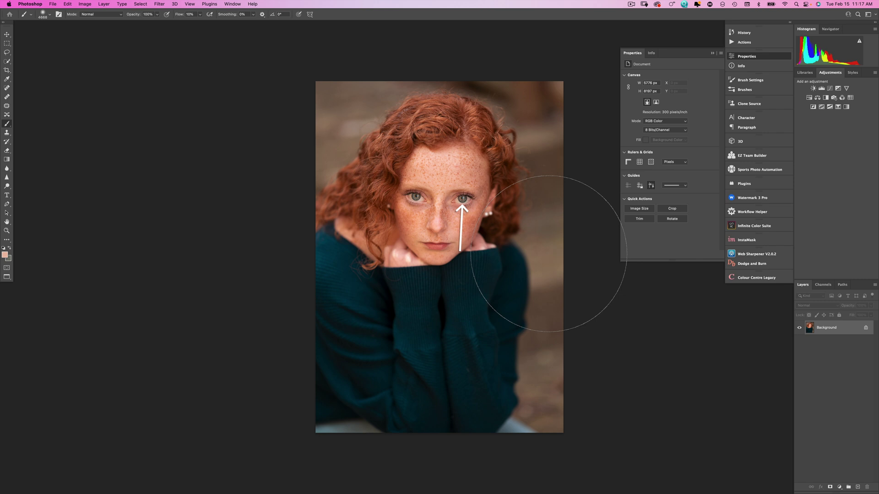
Close the floating Properties panel, zoom to 100% on the eyes, and duplicate the Background.
click(767, 58)
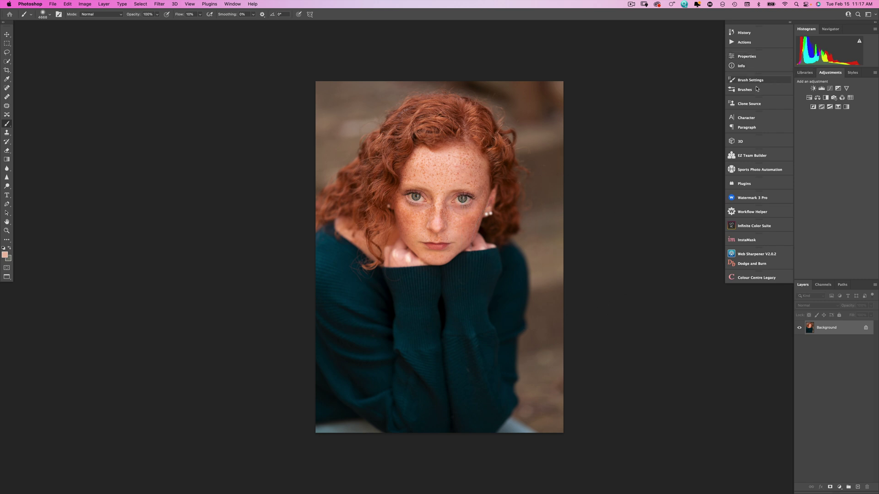
key(super+1)
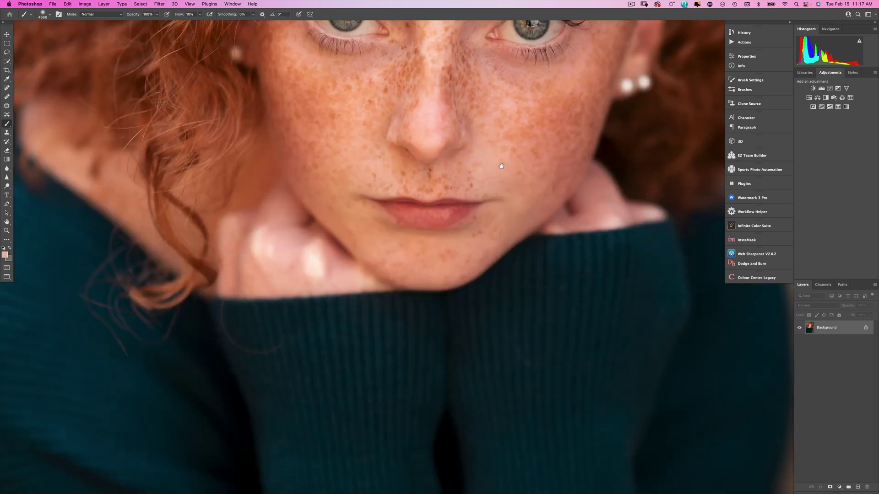
mouse_move(496, 166)
mouse_down()
mouse_move(499, 431)
mouse_move(460, 318)
mouse_move(485, 321)
mouse_up()
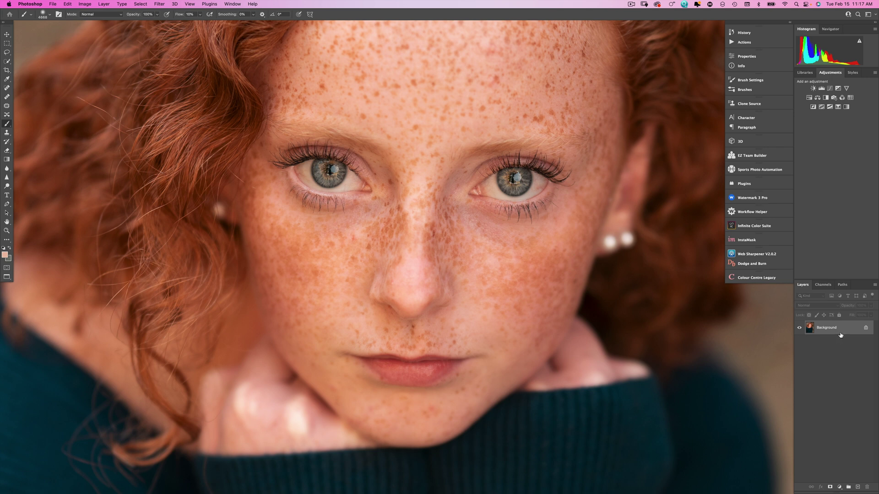
drag(841, 336, 858, 487)
Set the Background copy to Overlay, add a black mask, and paint white over both irises.
click(822, 306)
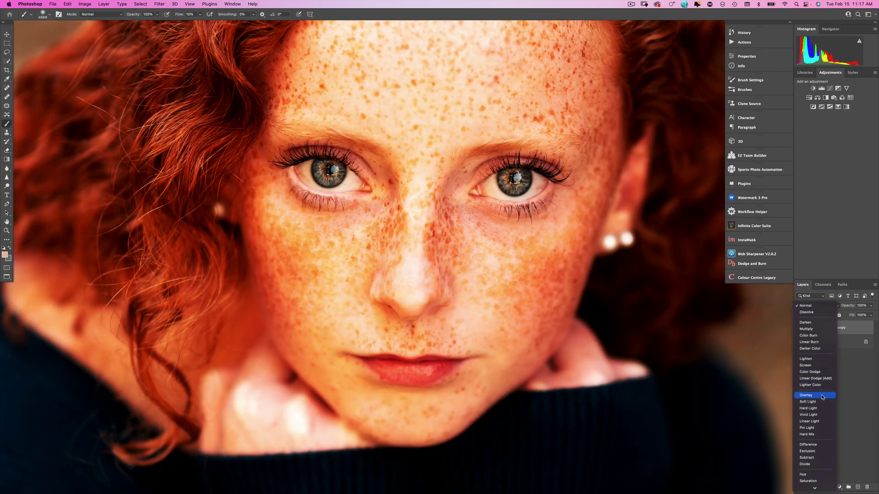
click(820, 394)
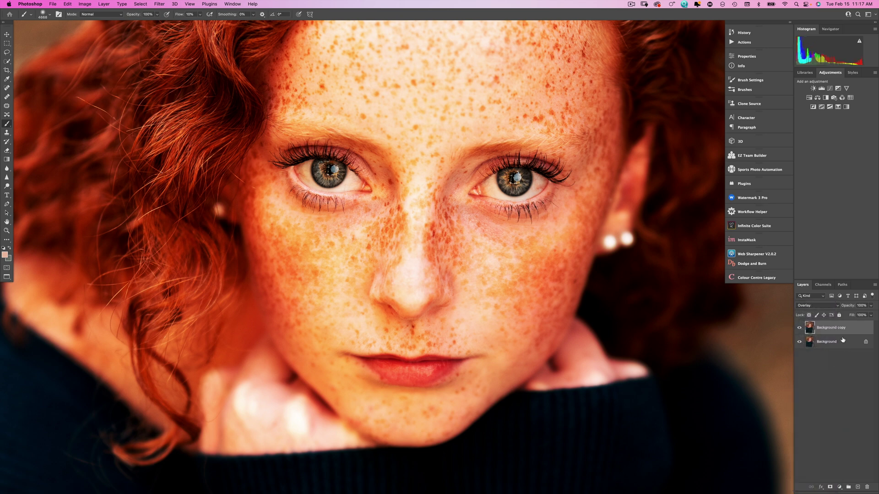
alt+click(831, 488)
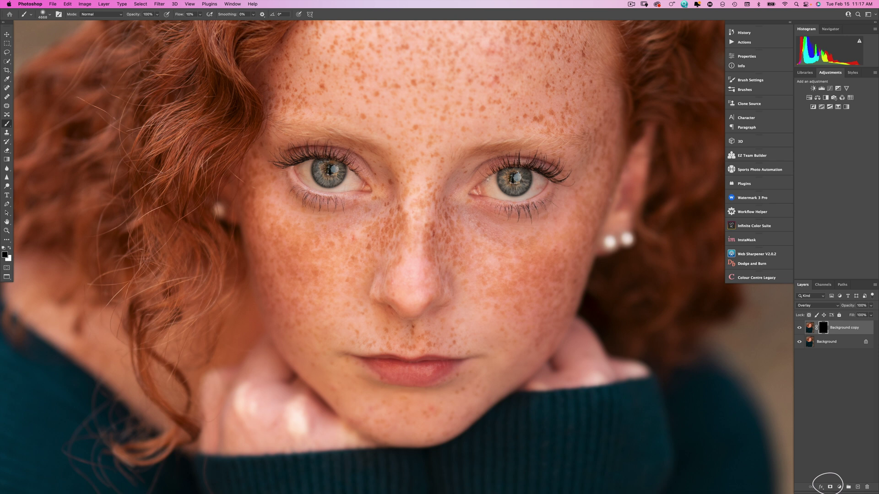
key(x)
mouse_move(524, 170)
mouse_down()
mouse_move(527, 186)
mouse_move(510, 193)
mouse_move(506, 174)
mouse_up()
mouse_move(329, 179)
mouse_down()
mouse_move(321, 167)
mouse_move(325, 180)
mouse_move(340, 173)
mouse_up()
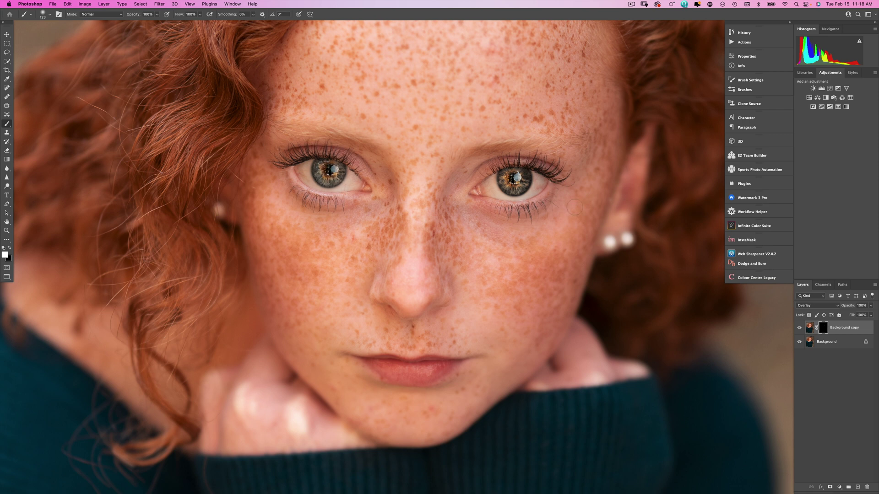
scroll(573, 205, down, 1)
scroll(580, 203, down, 3)
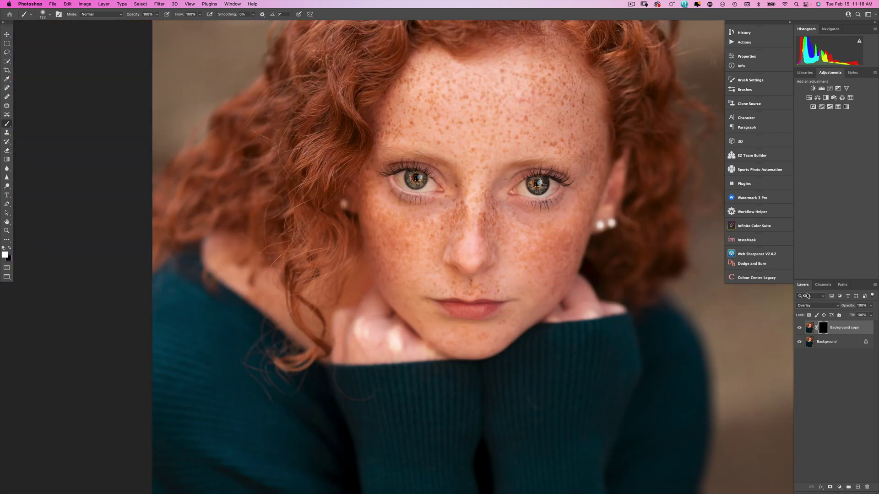
Lower the Overlay copy's opacity to 36%, toggling its visibility to compare.
drag(848, 306, 833, 308)
key(super+equal)
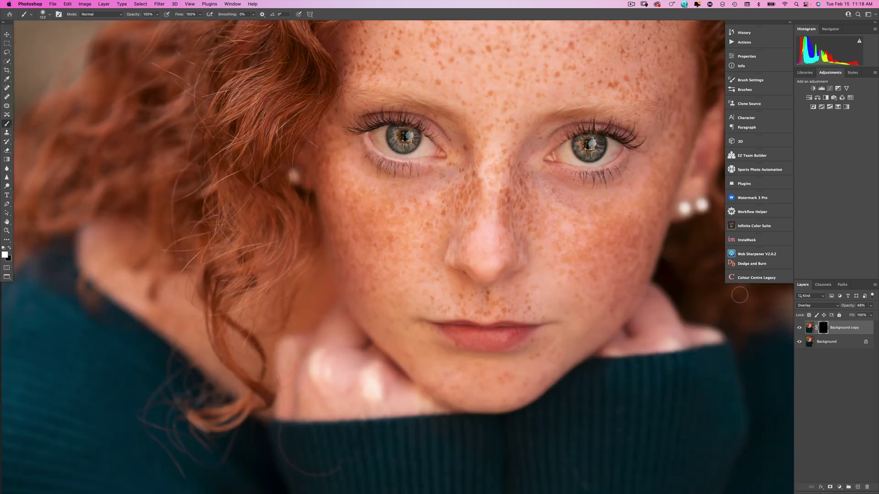
scroll(535, 241, right, 3)
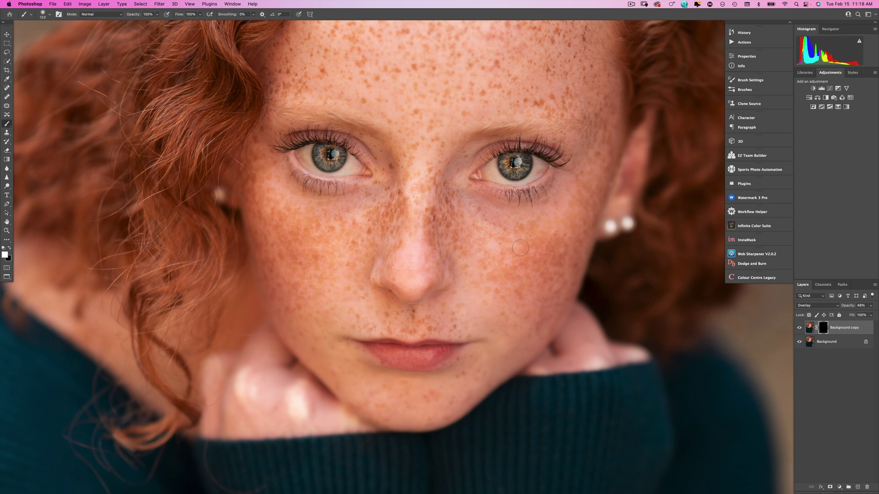
key(super+0)
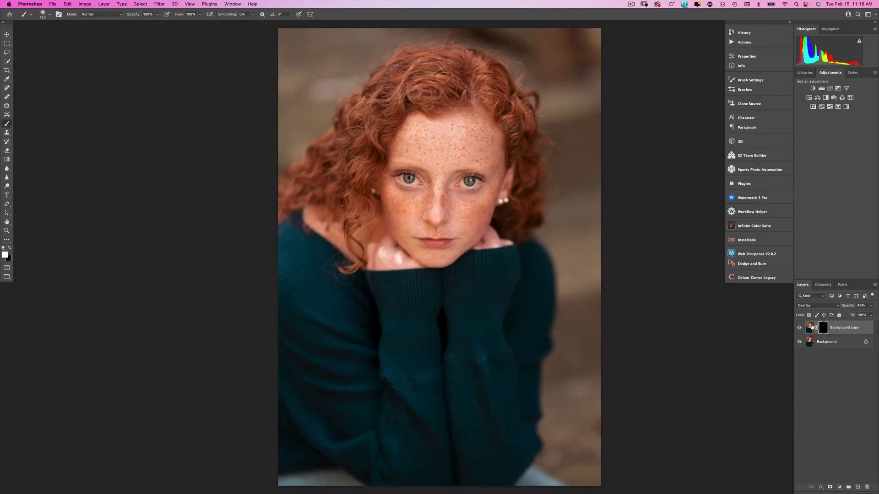
click(799, 328)
click(799, 328)
drag(852, 308, 847, 308)
Zoom to actual pixels and pan around the eyes to inspect the result.
key(super+equal)
key(super+equal)
key(super+equal)
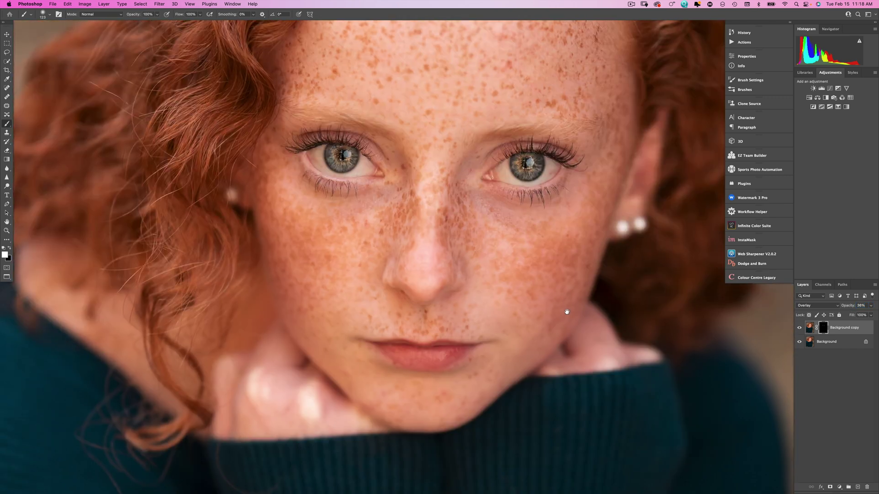
drag(565, 308, 567, 341)
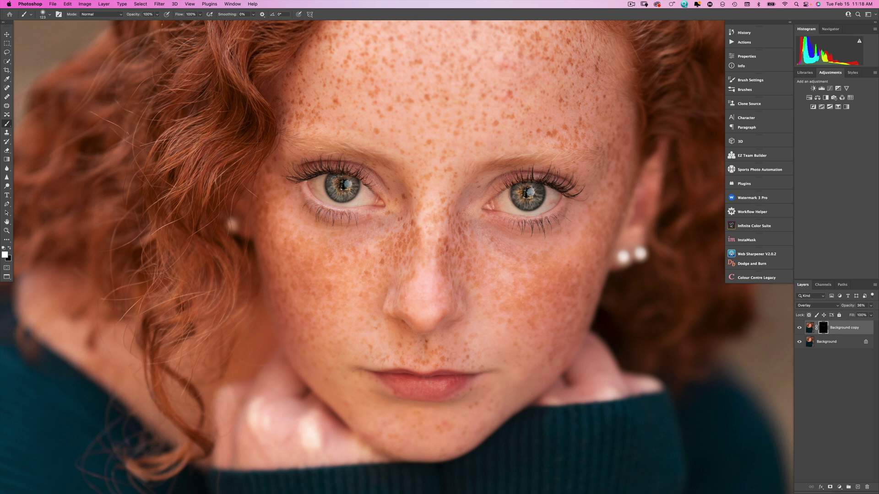
scroll(535, 190, up, 2)
scroll(535, 190, up, 3)
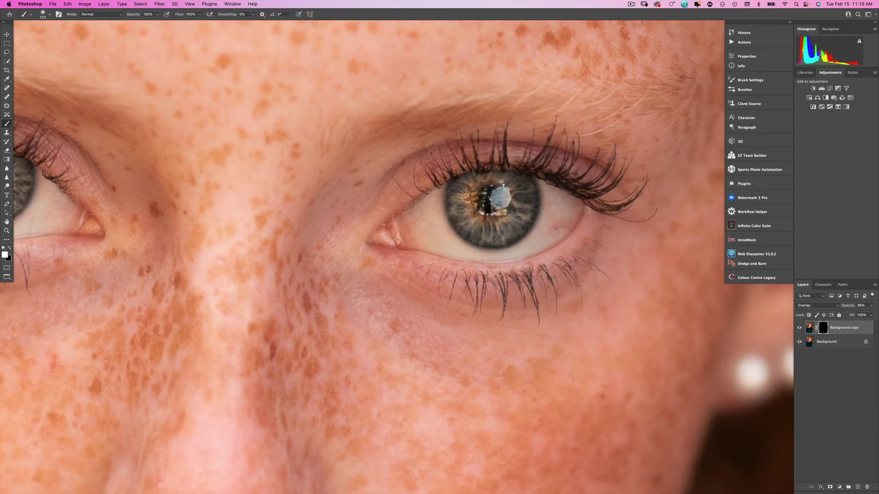
scroll(555, 215, down, 5)
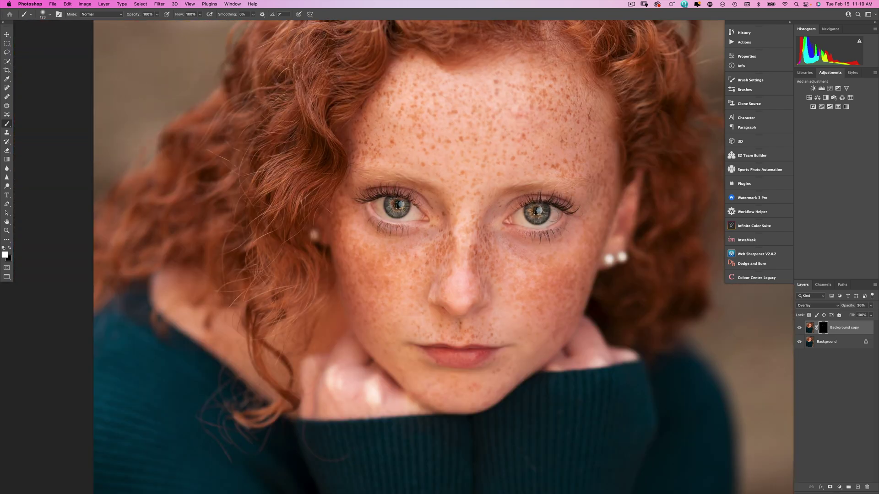
scroll(510, 250, down, 3)
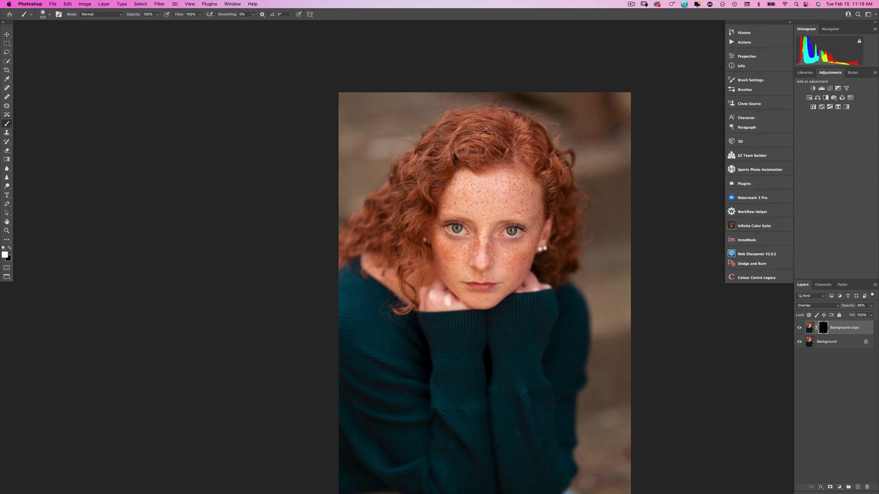
scroll(486, 235, up, 8)
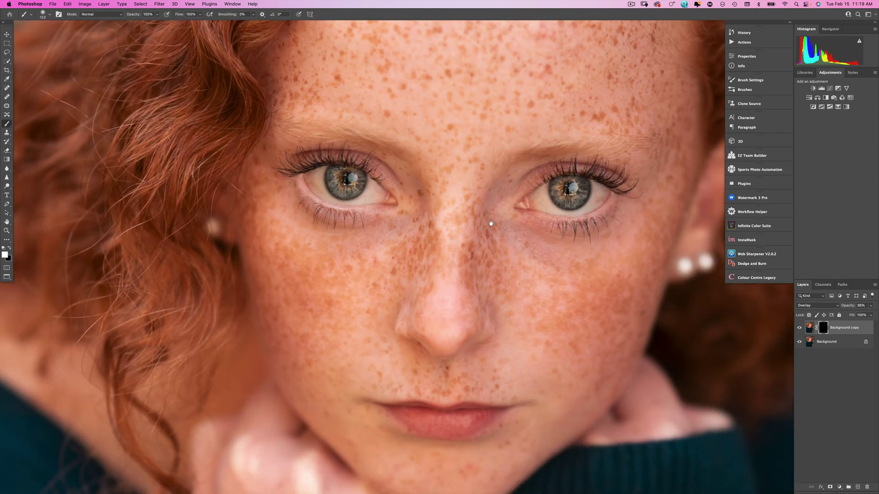
drag(491, 224, 485, 202)
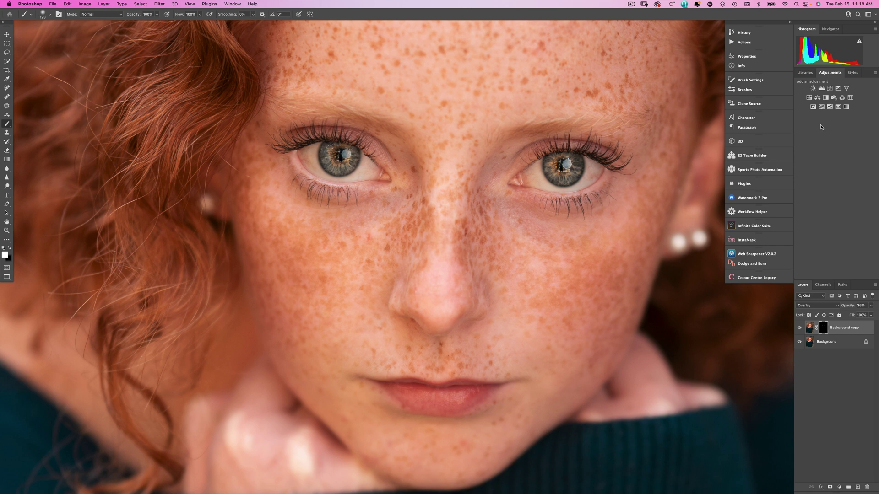
Merge the copy, duplicate the image to a new layer, and apply Surface Blur with radius 9.
key(super+e)
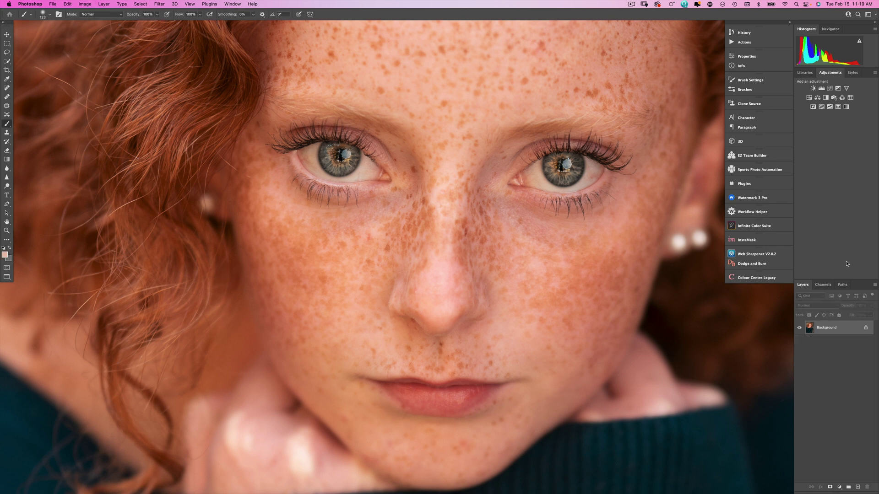
key(super+j)
click(155, 3)
mouse_move(185, 94)
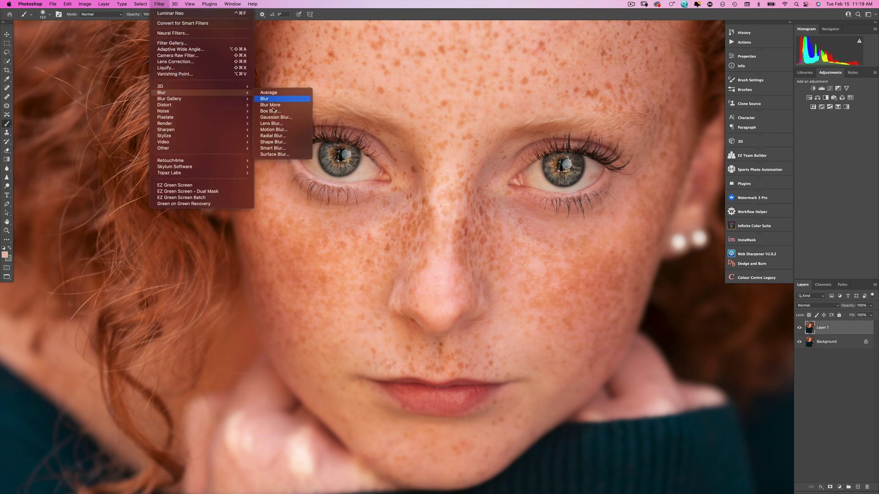
click(274, 154)
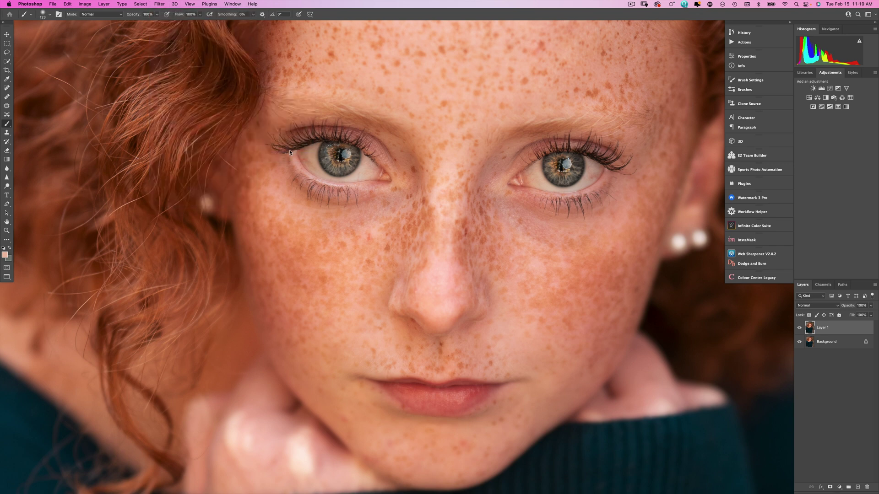
scroll(359, 159, up, 2)
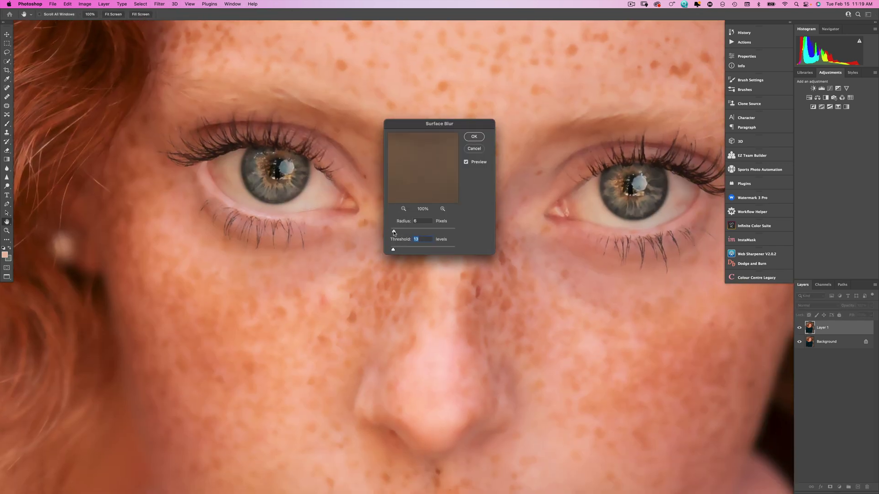
click(394, 232)
drag(393, 232, 397, 251)
click(476, 138)
Hide the blur behind a black mask, paint it in with a size-63 brush, and set opacity 72%.
key(b)
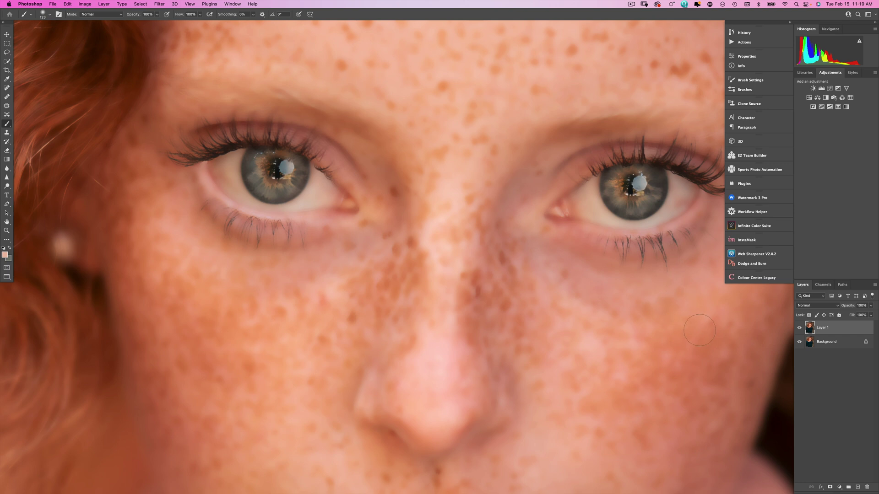
alt+click(830, 487)
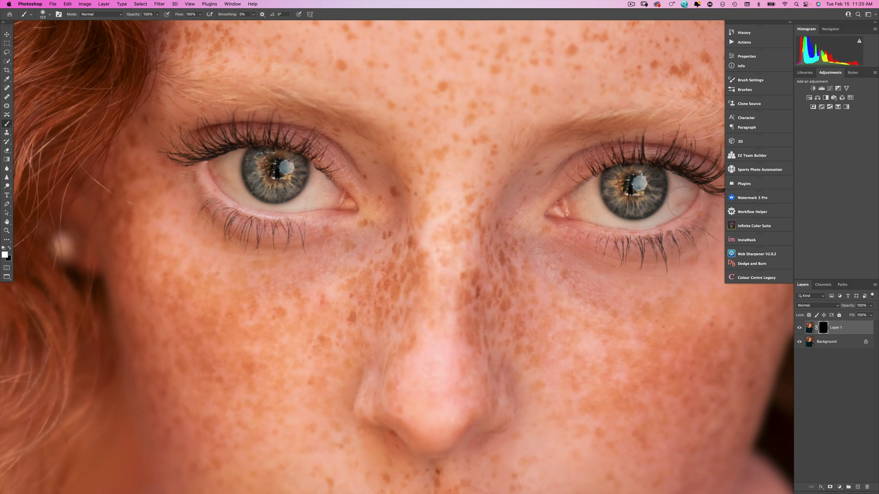
drag(318, 191, 317, 193)
scroll(572, 226, right, 2)
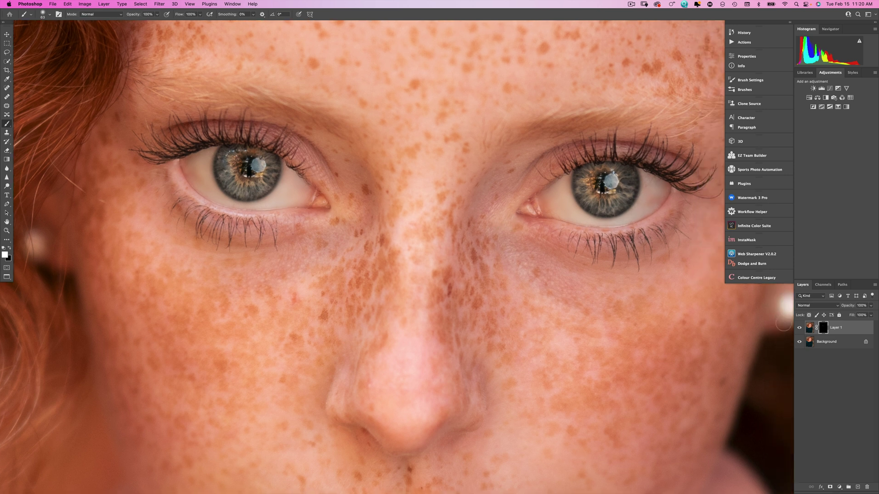
mouse_move(851, 306)
mouse_down()
mouse_move(839, 309)
mouse_move(849, 307)
mouse_up()
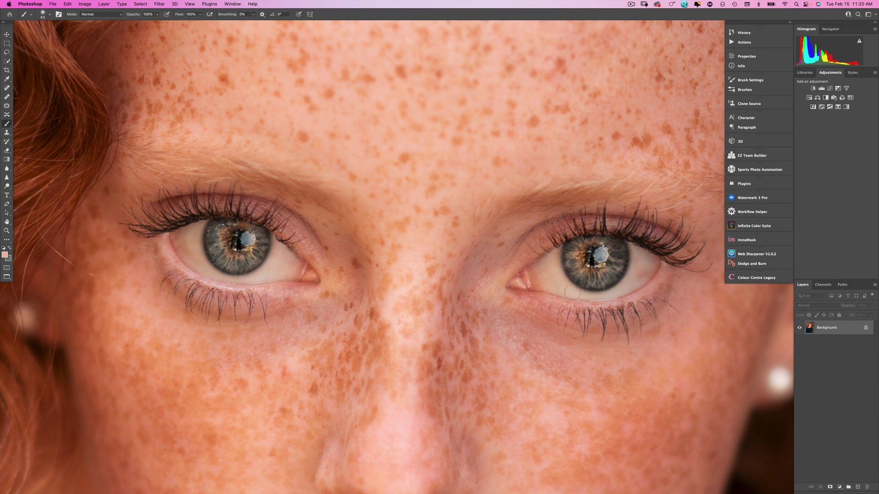
click(837, 88)
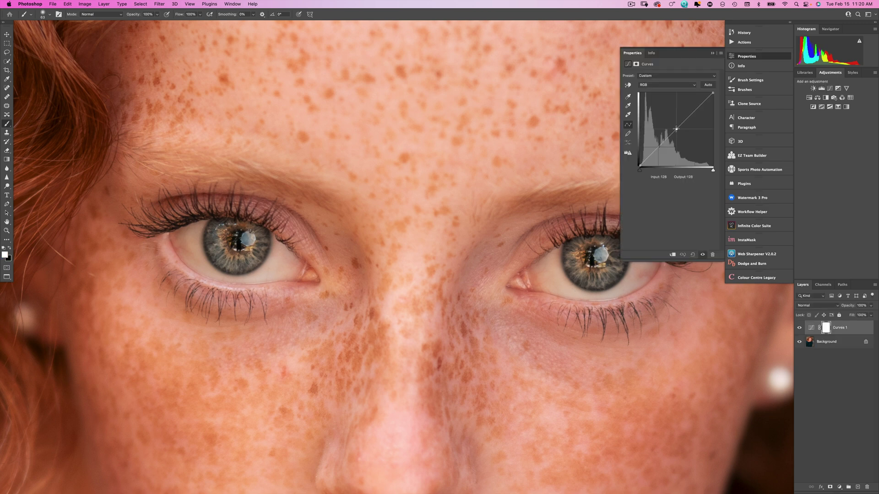
Lift the Curves midtones, invert its mask, and paint the brightening onto both irises.
drag(672, 134, 670, 119)
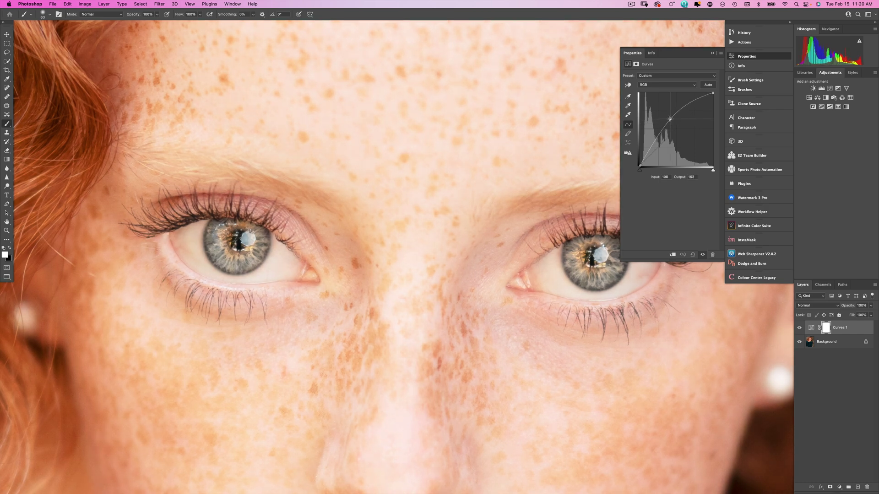
click(826, 328)
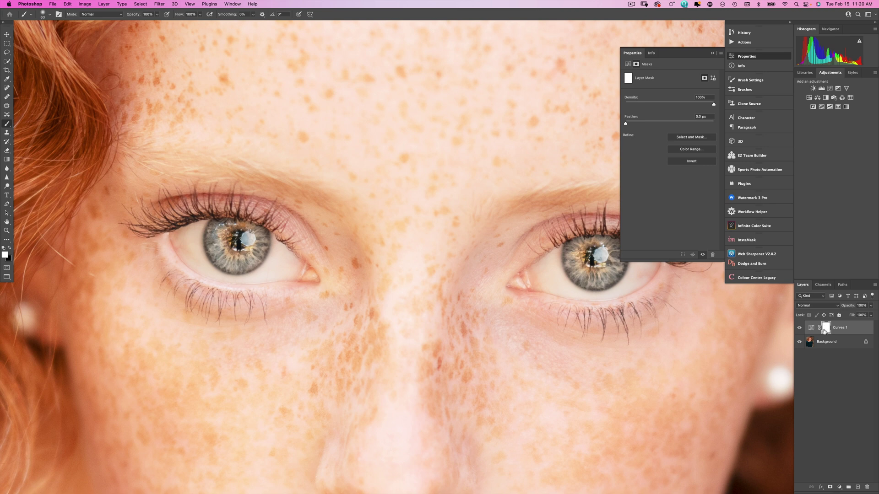
key(super+i)
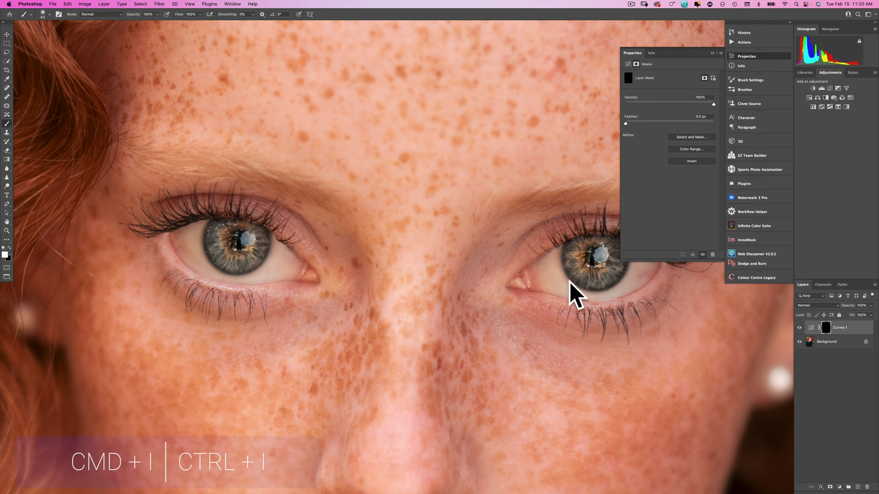
click(586, 274)
mouse_move(587, 274)
mouse_down()
mouse_move(591, 256)
mouse_move(566, 262)
mouse_move(590, 282)
mouse_up()
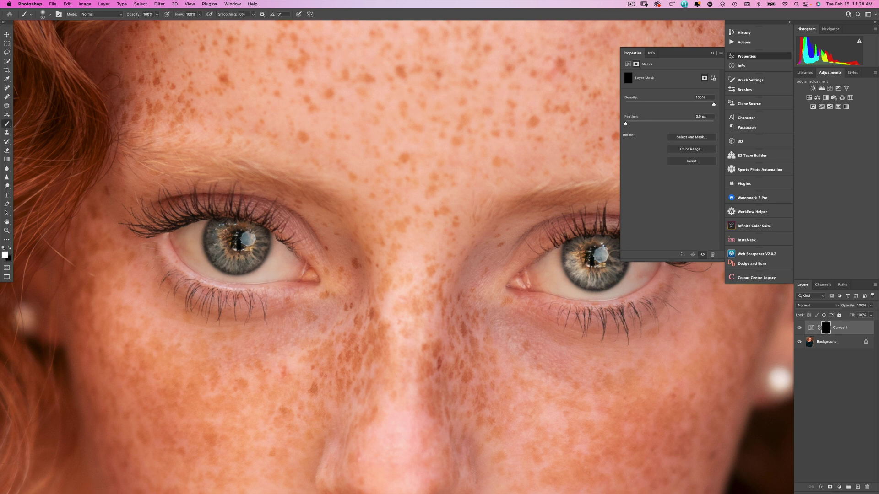
mouse_move(211, 241)
mouse_down()
mouse_move(234, 261)
mouse_move(216, 260)
mouse_move(219, 242)
mouse_up()
Set the Curves layer to 50% opacity after comparing it on and off.
drag(870, 306, 836, 310)
click(765, 56)
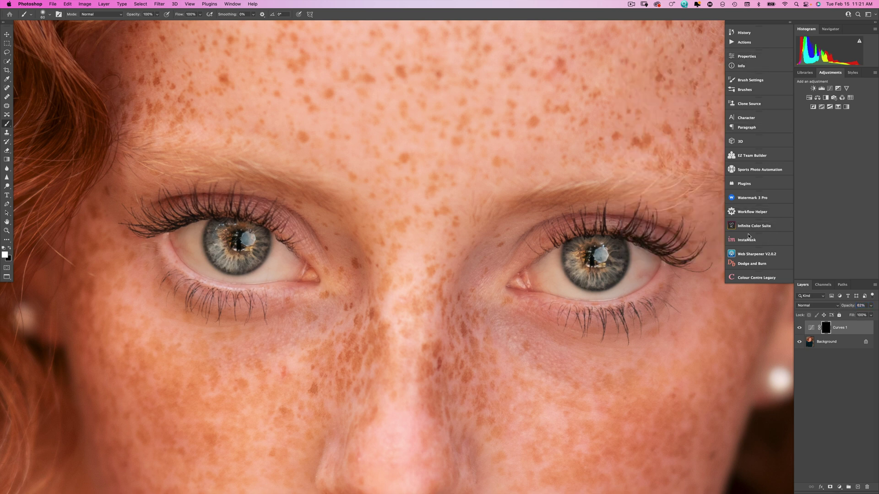
key(super+0)
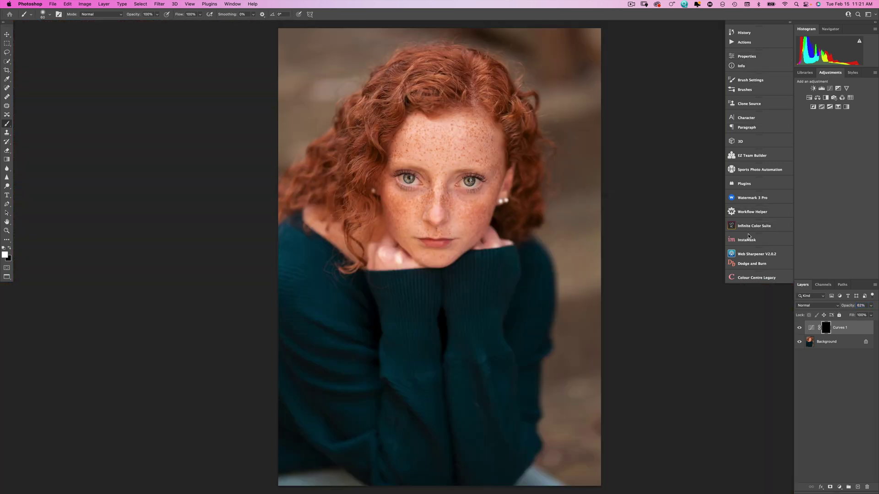
click(800, 328)
click(801, 329)
click(802, 330)
click(802, 330)
click(802, 330)
click(803, 330)
drag(853, 306, 851, 307)
key(Return)
Merge the Curves layer, add Layer 1, and sharpen the eyes with a 223-size Sharpen brush.
key(super+e)
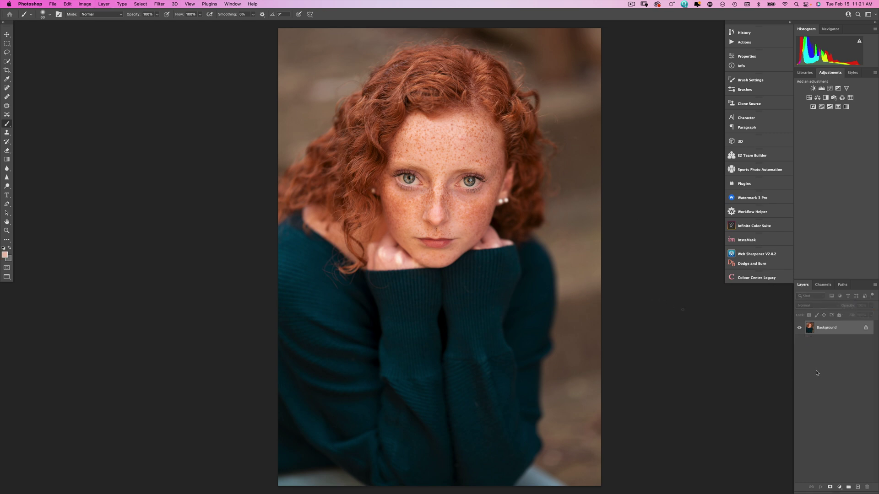
click(858, 488)
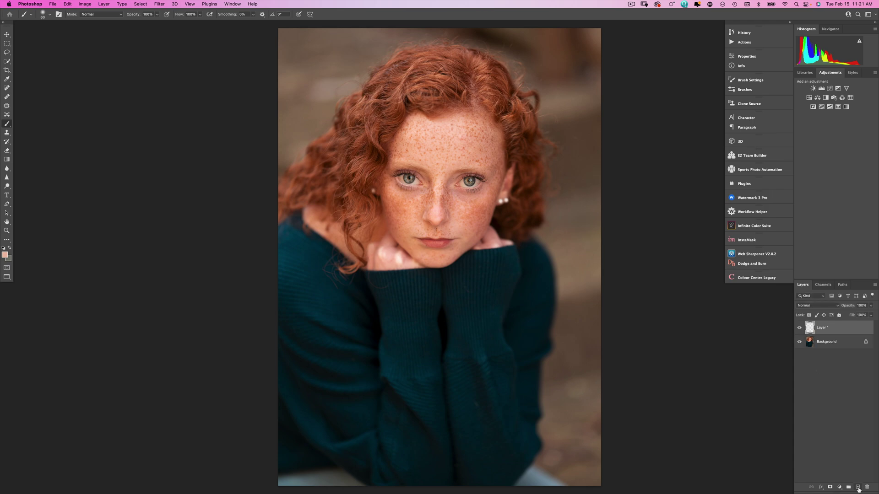
key(super+1)
drag(439, 134, 422, 304)
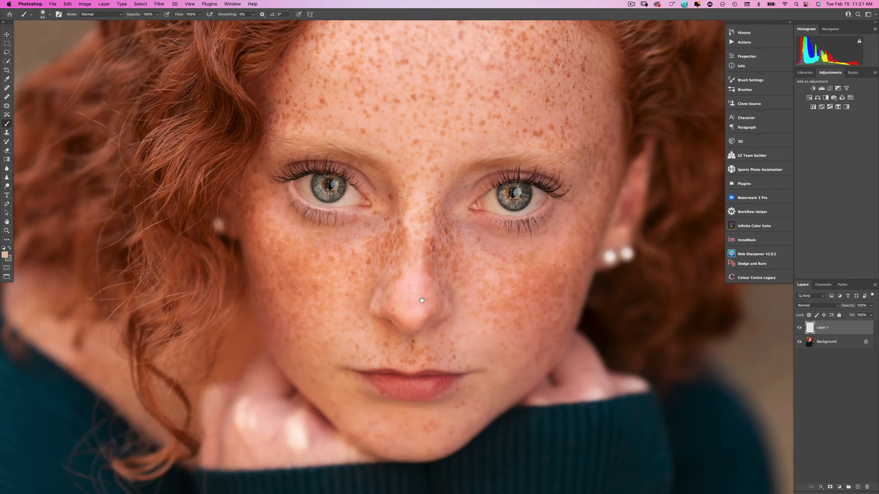
click(7, 177)
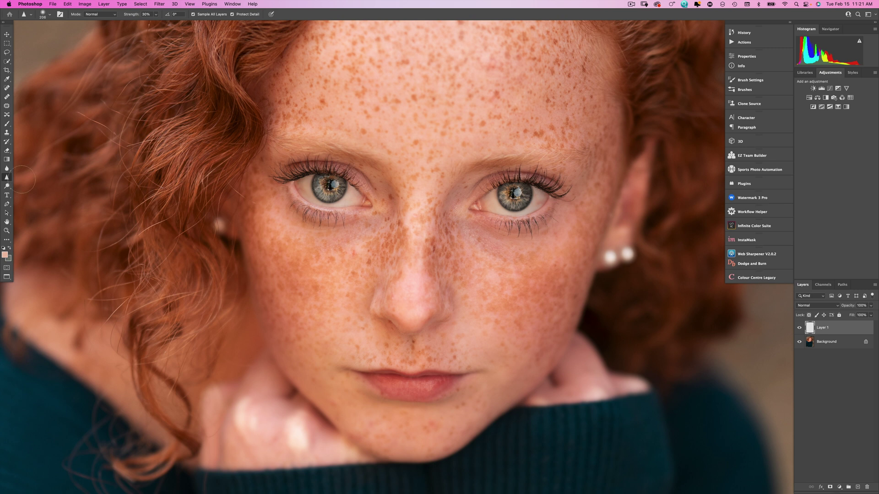
drag(512, 194, 521, 194)
drag(621, 235, 618, 240)
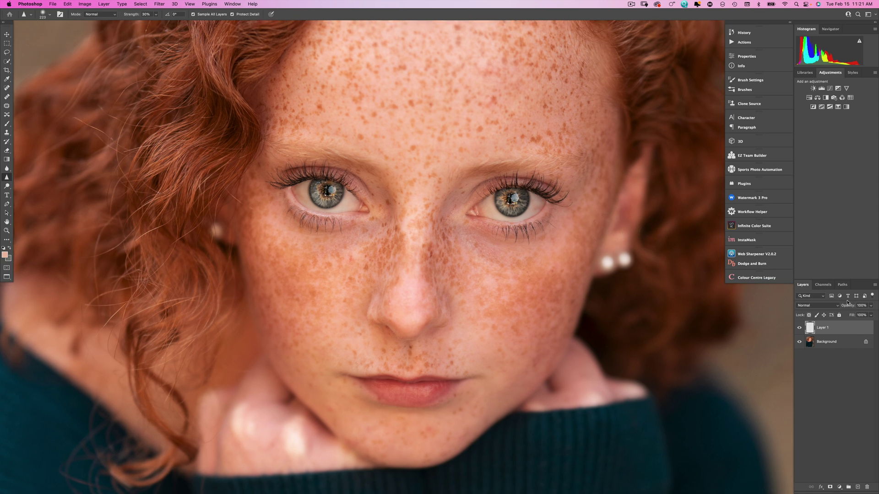
key(BackSpace)
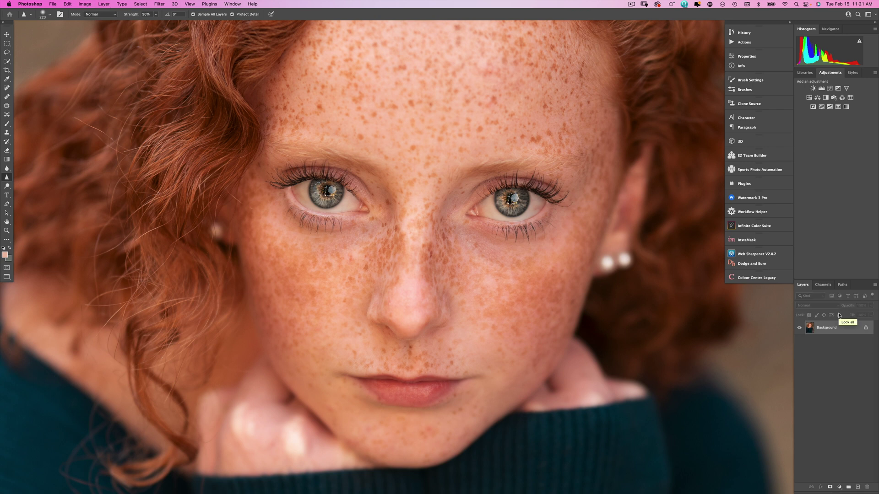
Add a Multiply Curves layer with its Underlying Layer Blend If white slider split to 77/142.
click(831, 89)
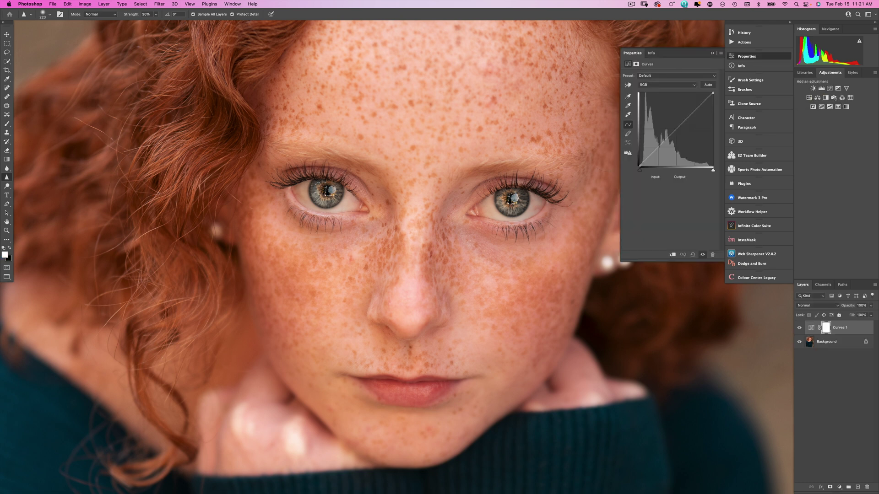
click(829, 306)
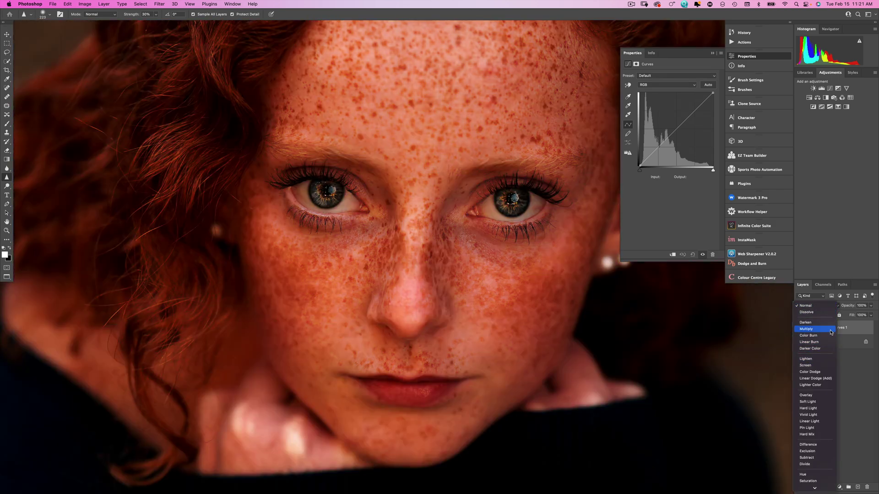
click(830, 331)
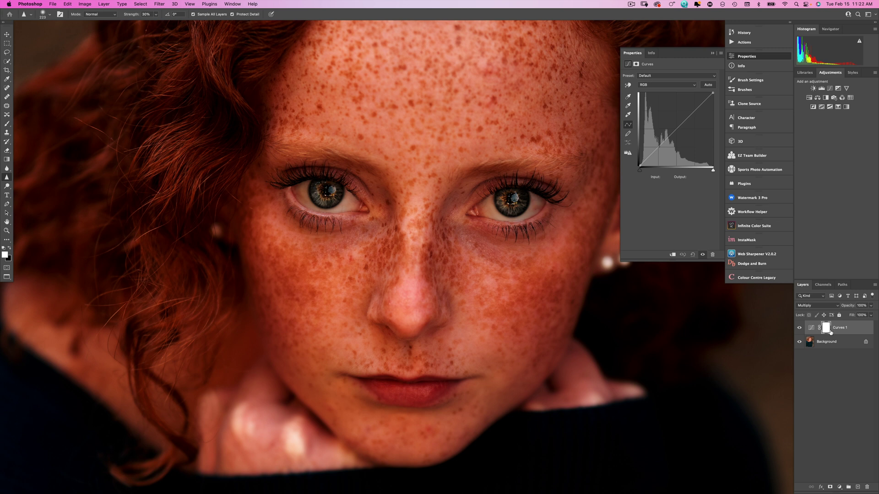
double_click(849, 330)
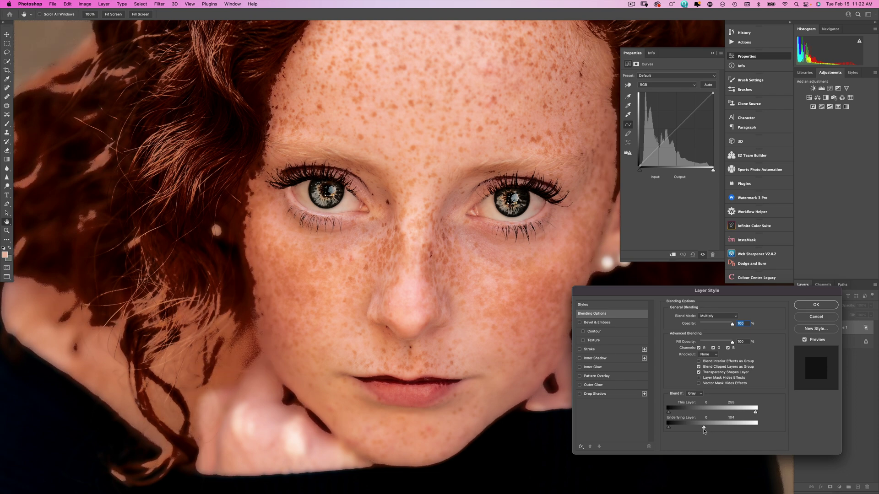
key(alt)
mouse_move(706, 430)
mouse_down()
mouse_move(717, 430)
mouse_move(695, 430)
mouse_up()
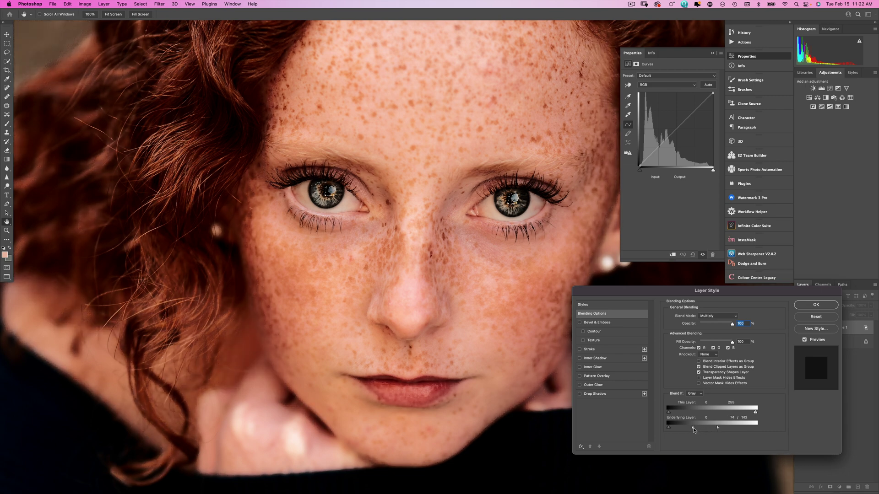
click(826, 306)
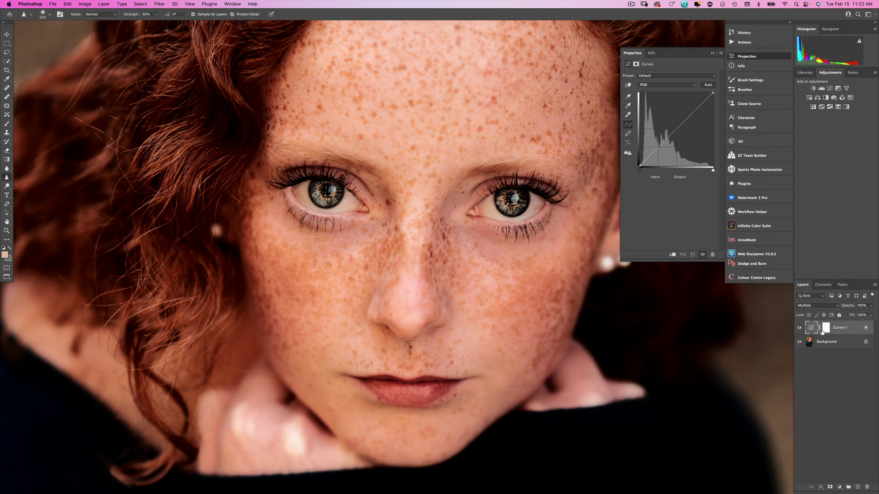
Invert the Curves 1 mask and paint the lash lines with a size-109 brush.
click(825, 329)
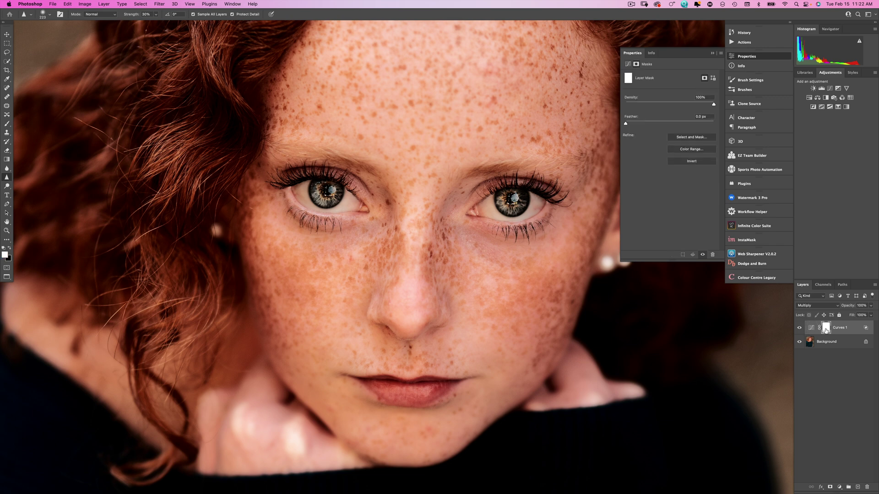
key(super+i)
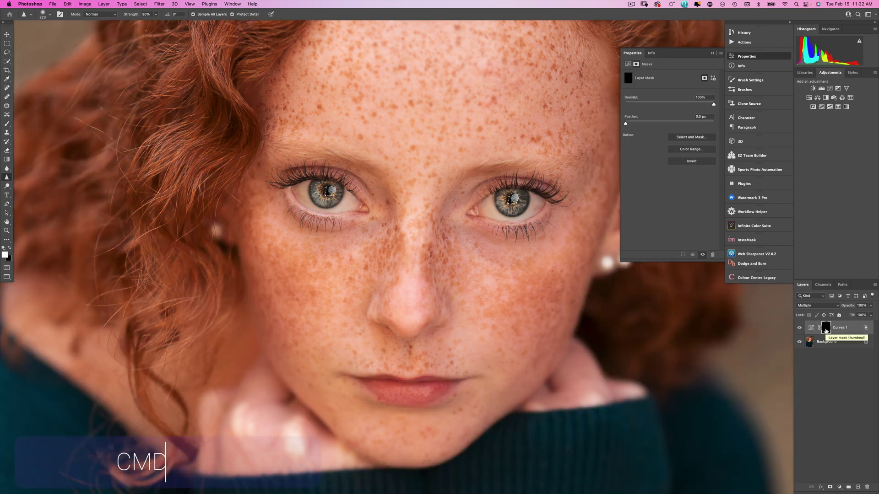
key(b)
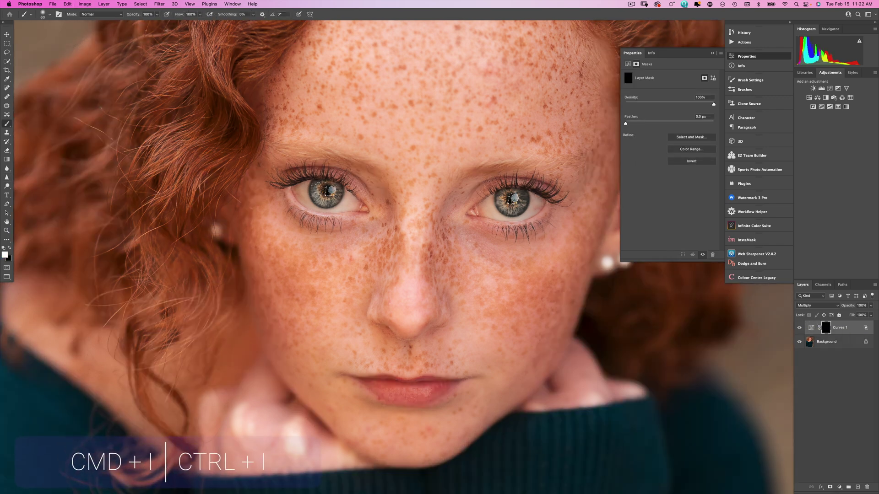
mouse_move(492, 186)
mouse_down()
mouse_move(547, 188)
mouse_move(562, 200)
mouse_up()
mouse_move(352, 187)
mouse_down()
mouse_move(320, 173)
mouse_move(277, 180)
mouse_up()
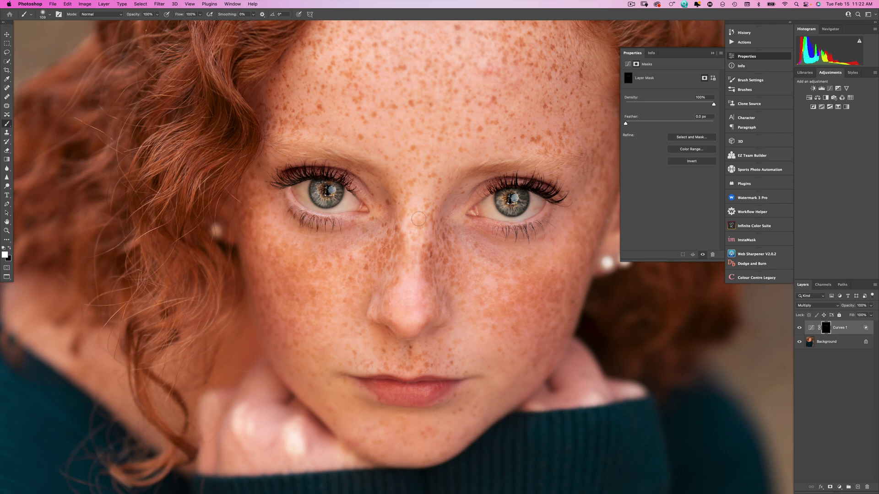
drag(498, 228, 526, 231)
Lower Curves 1 opacity to about 70%, toggling it to compare the eyes.
drag(854, 307, 845, 309)
key(super+0)
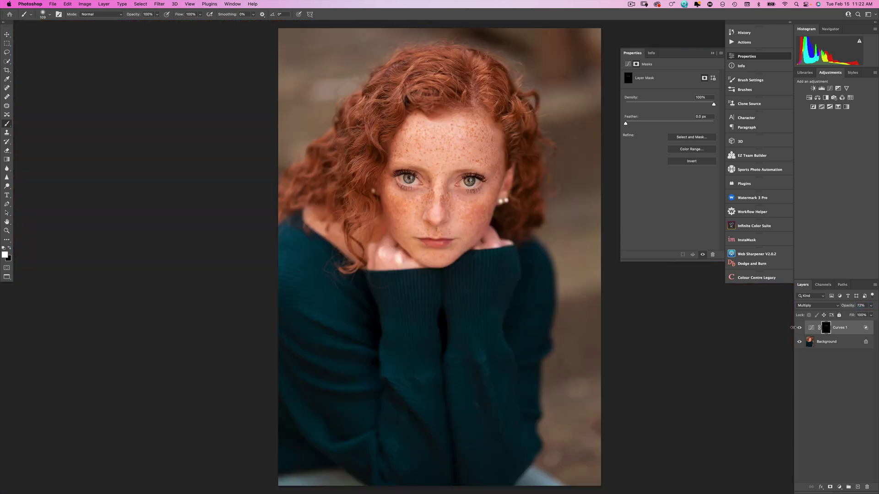
click(800, 329)
click(800, 328)
click(800, 328)
click(800, 328)
drag(852, 308, 848, 310)
click(800, 329)
click(800, 328)
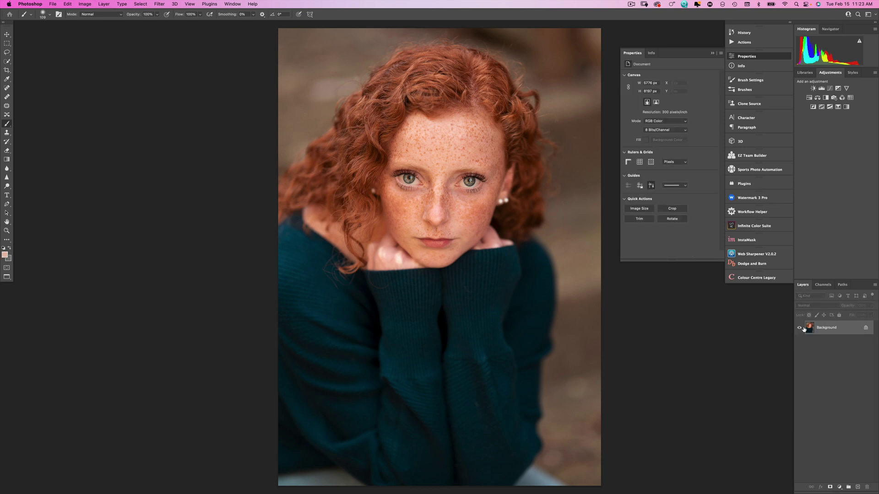
drag(567, 306, 521, 223)
scroll(440, 138, up, 10)
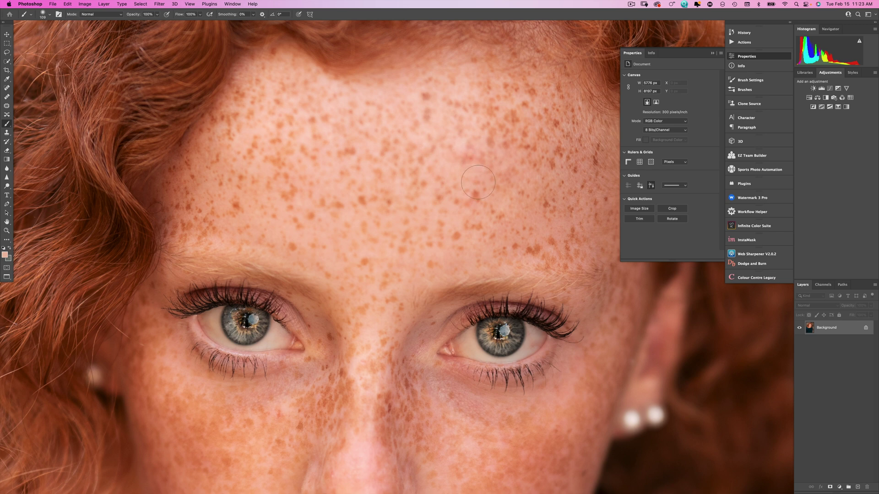
key(s)
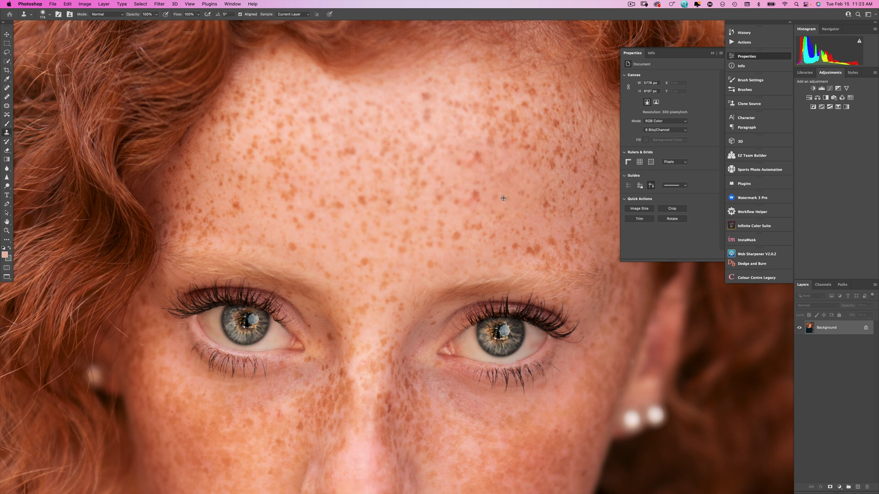
scroll(544, 206, down, 1)
scroll(543, 206, down, 10)
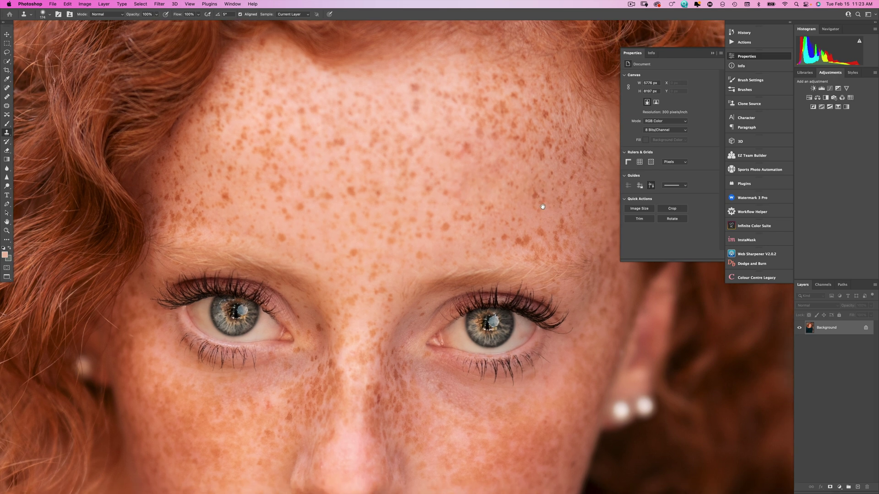
scroll(583, 182, down, 4)
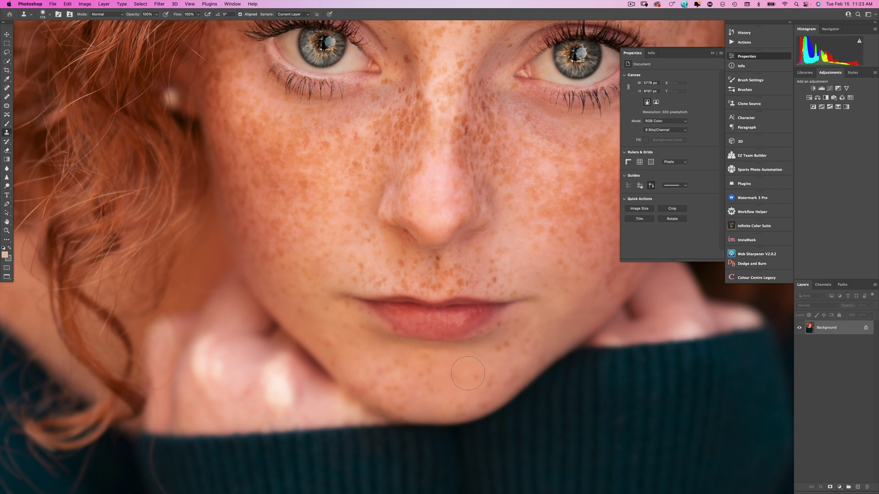
drag(510, 301, 504, 310)
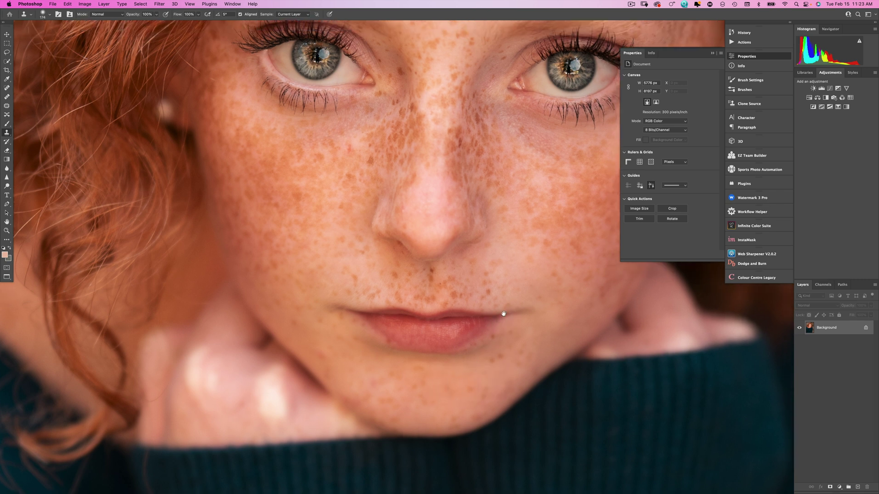
key(super+0)
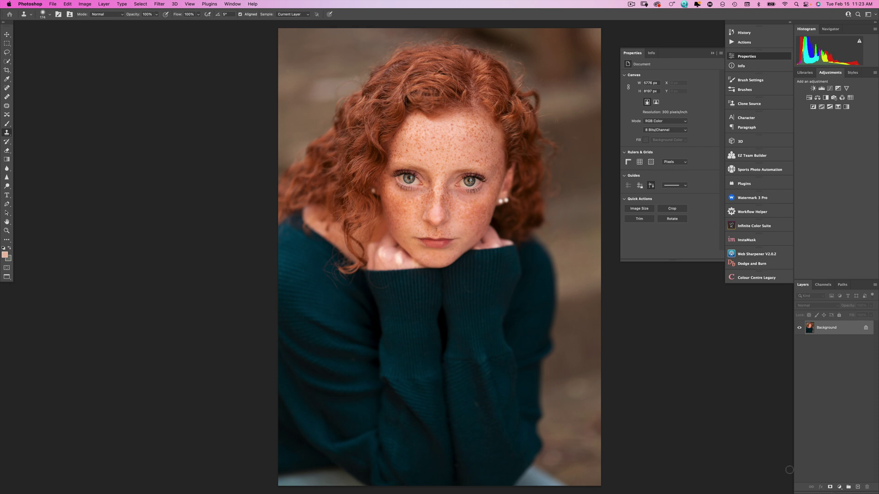
Add a Black & White adjustment layer in Luminosity mode with Yellows at -13.
click(839, 487)
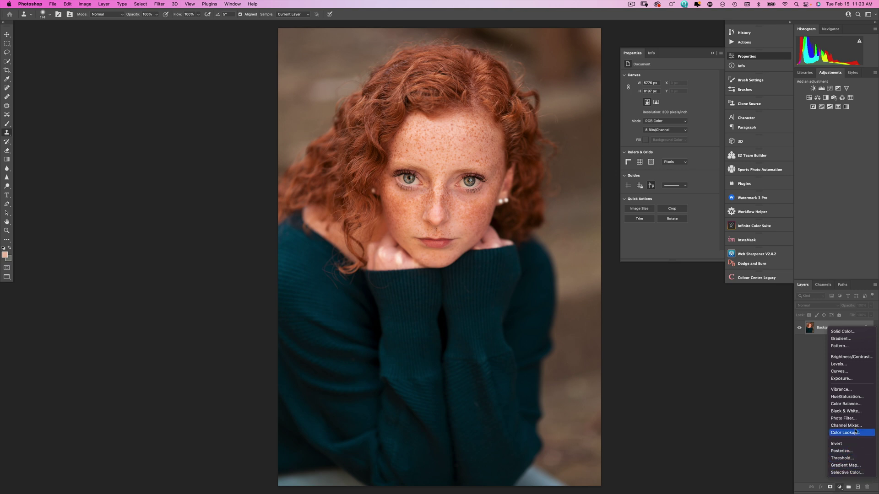
click(854, 414)
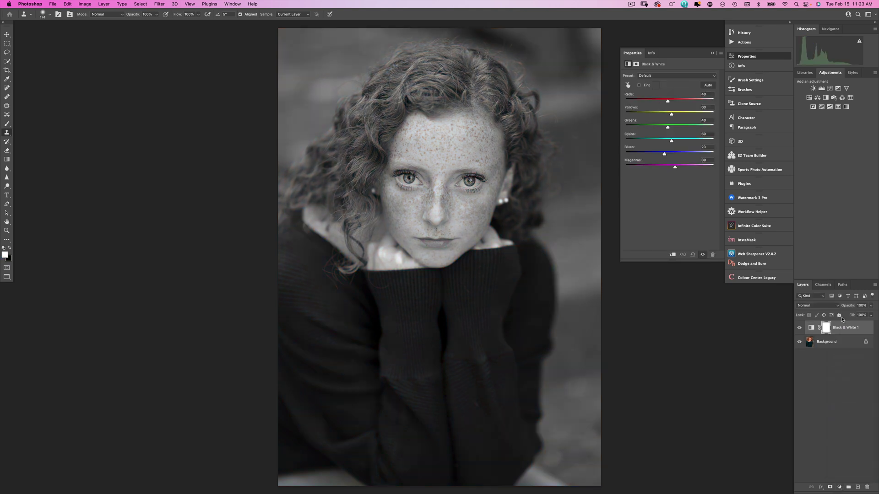
click(822, 306)
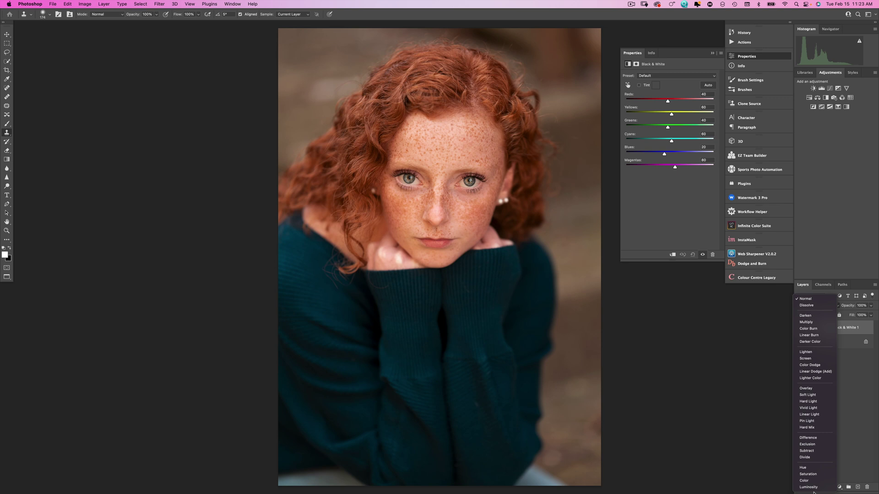
click(809, 488)
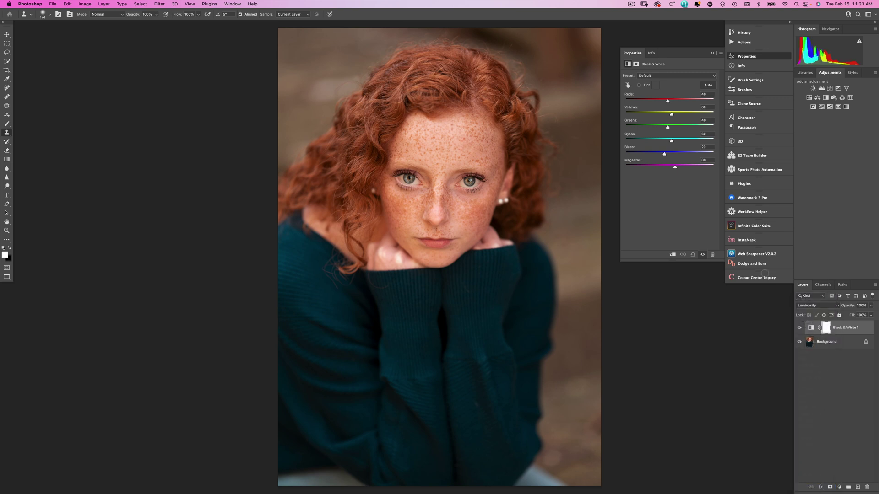
mouse_move(672, 115)
mouse_down()
mouse_move(659, 116)
mouse_move(665, 102)
mouse_up()
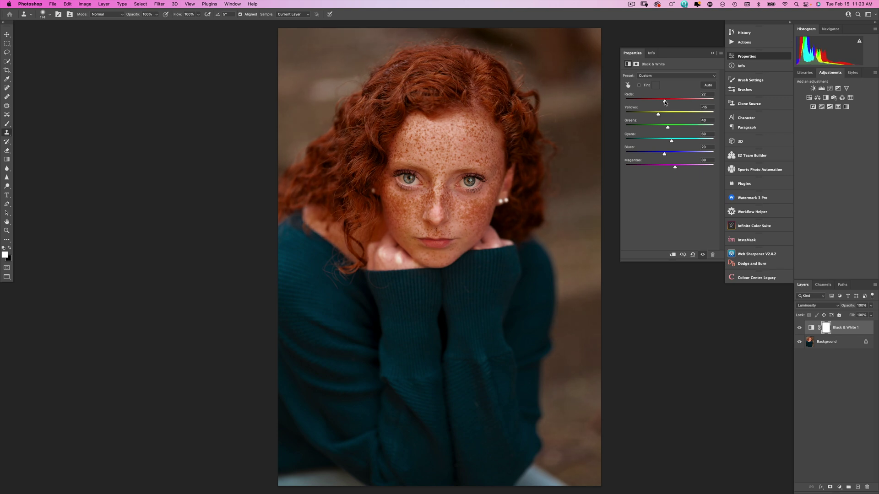
Invert the Black & White 1 mask and paint white over the forehead, cheek, nose and chin freckles.
click(827, 330)
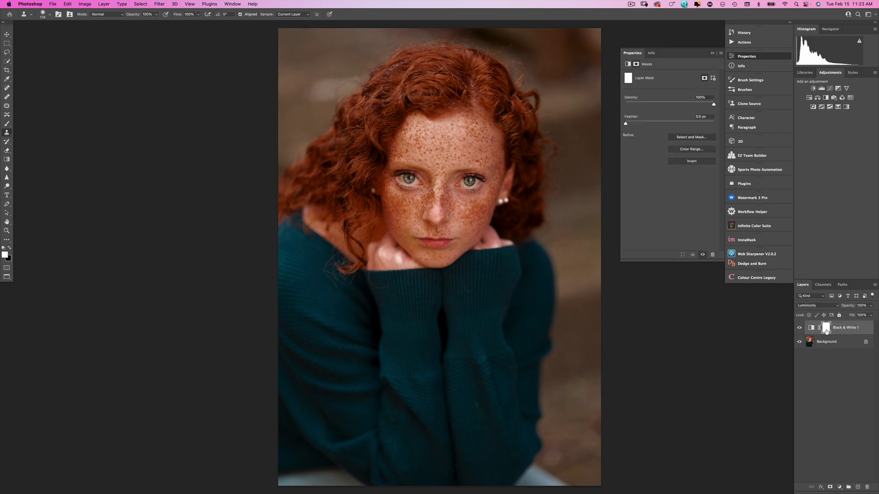
key(super+i)
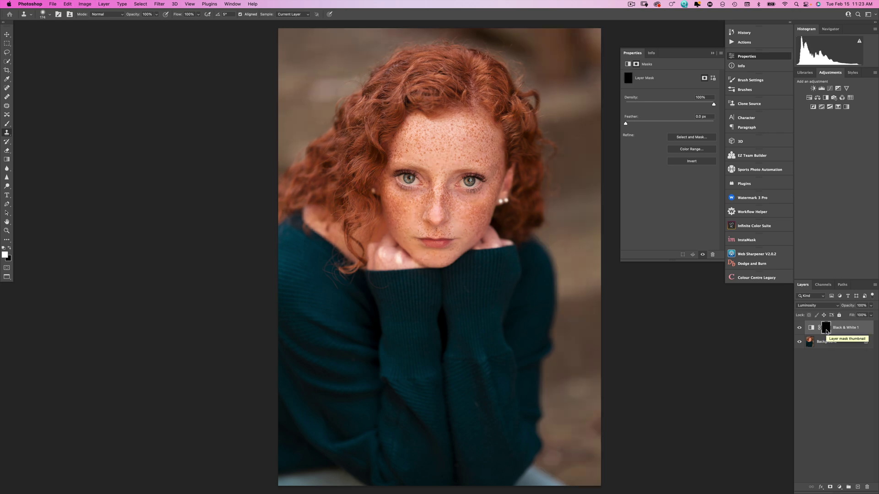
key(b)
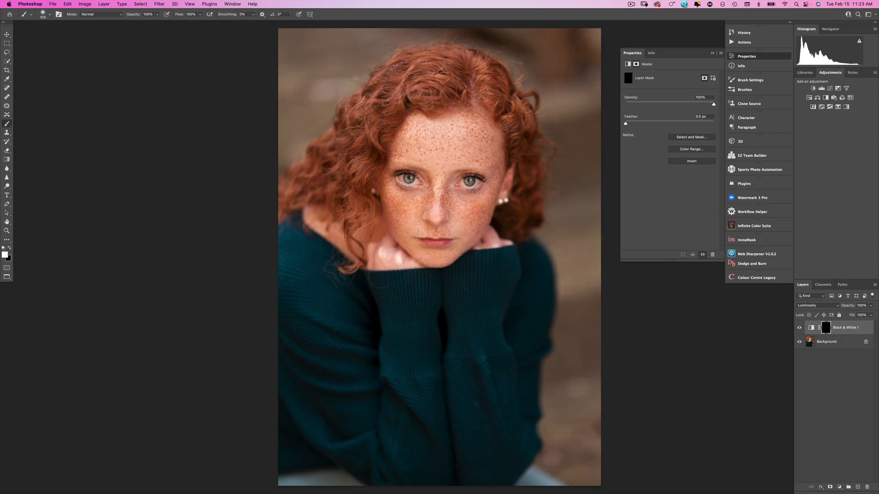
mouse_move(440, 145)
mouse_down()
mouse_move(479, 145)
mouse_move(409, 146)
mouse_move(481, 143)
mouse_up()
mouse_move(472, 204)
mouse_down()
mouse_move(407, 211)
mouse_move(414, 226)
mouse_move(449, 221)
mouse_move(465, 235)
mouse_move(439, 261)
mouse_up()
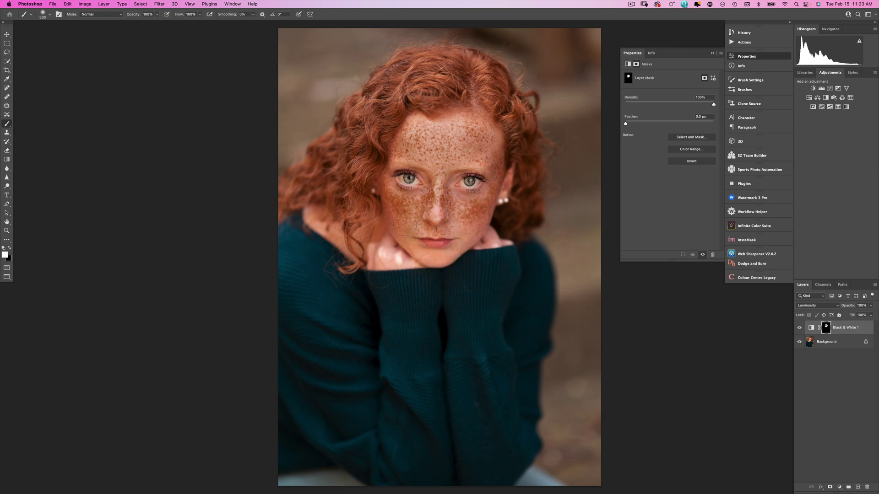
drag(432, 261, 426, 262)
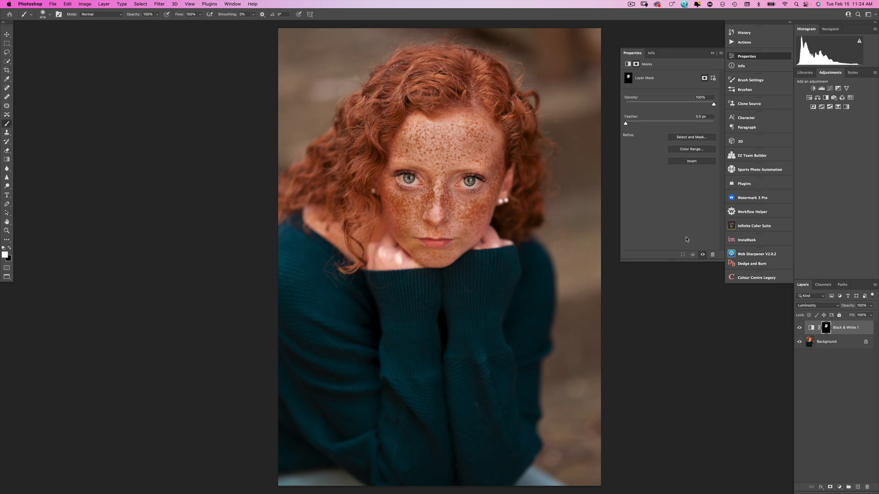
click(838, 306)
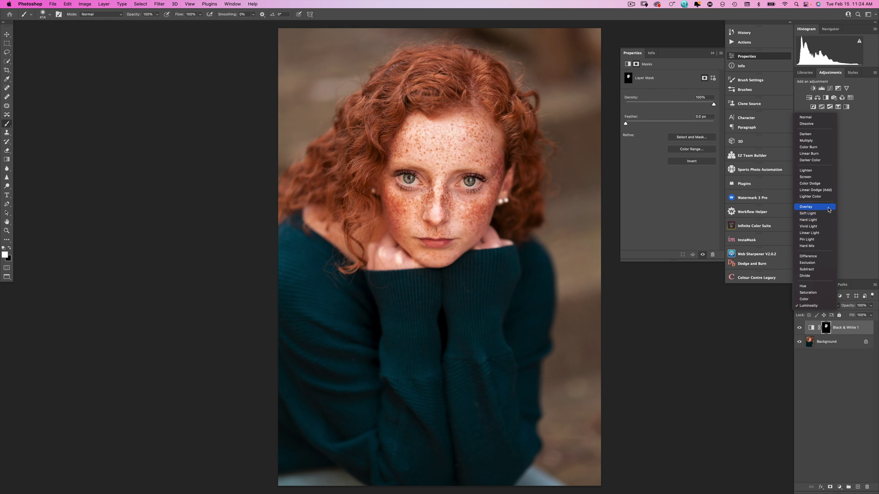
Set Black & White 1 to Soft Light and compare the freckles with the layer on and off.
click(829, 214)
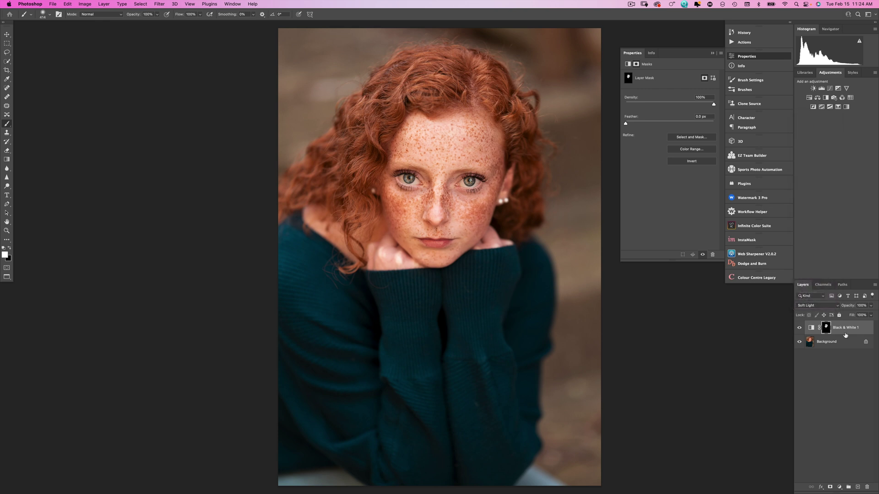
click(800, 329)
click(800, 328)
click(800, 328)
click(799, 328)
click(799, 328)
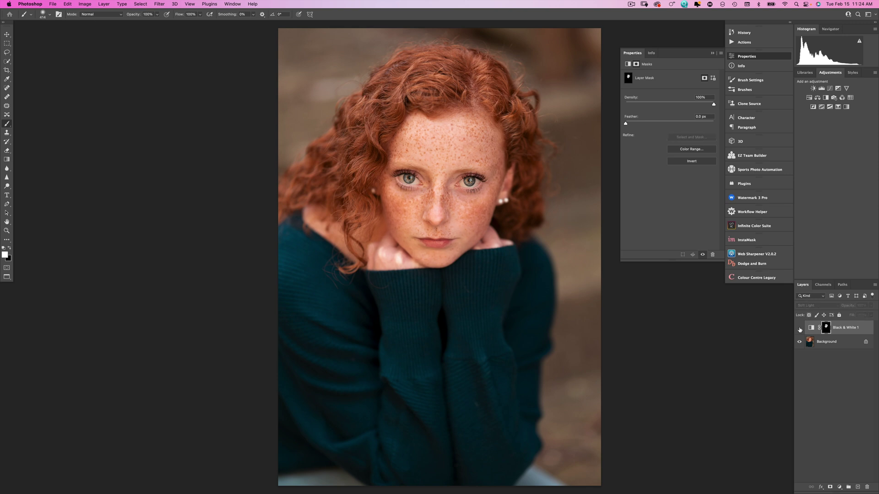
click(799, 328)
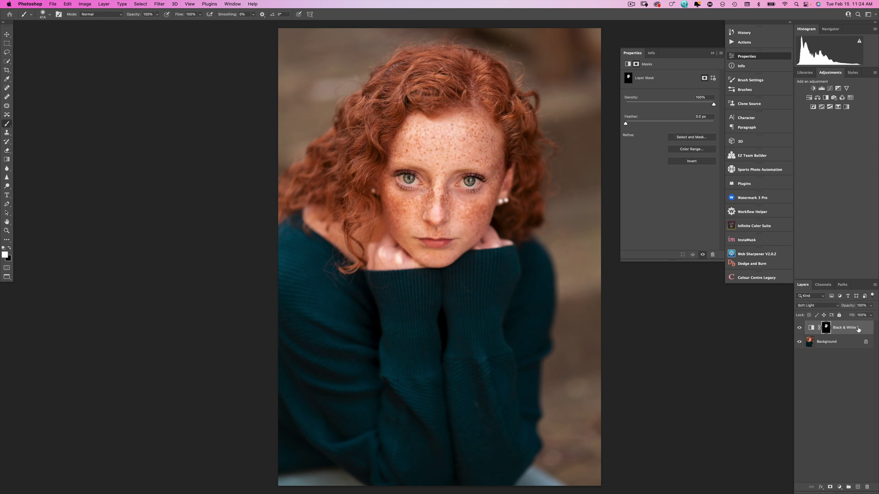
Lower Black & White 1 to 57% opacity, compare again, and merge it into the Background.
drag(852, 308, 842, 308)
click(800, 329)
click(799, 328)
click(799, 328)
click(800, 329)
click(799, 328)
click(799, 328)
key(Delete)
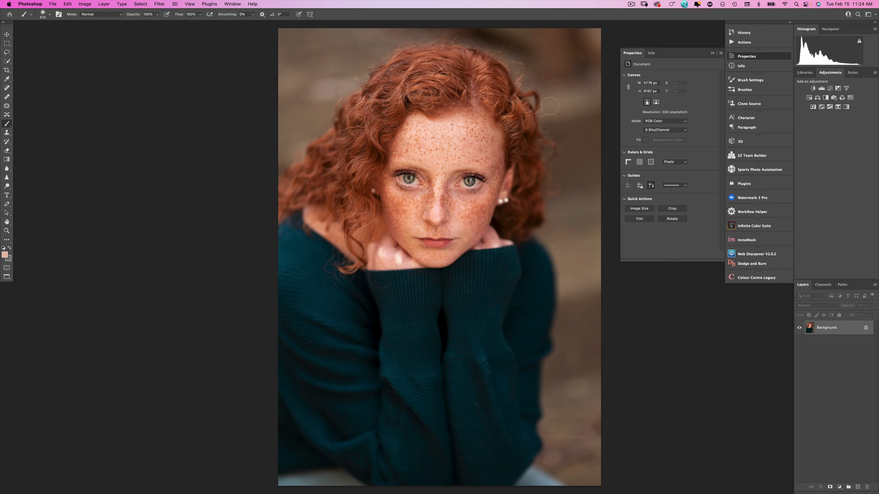
Content-Aware spot-heal marks in the backdrop right of and above the hair, and on the sweater.
key(j)
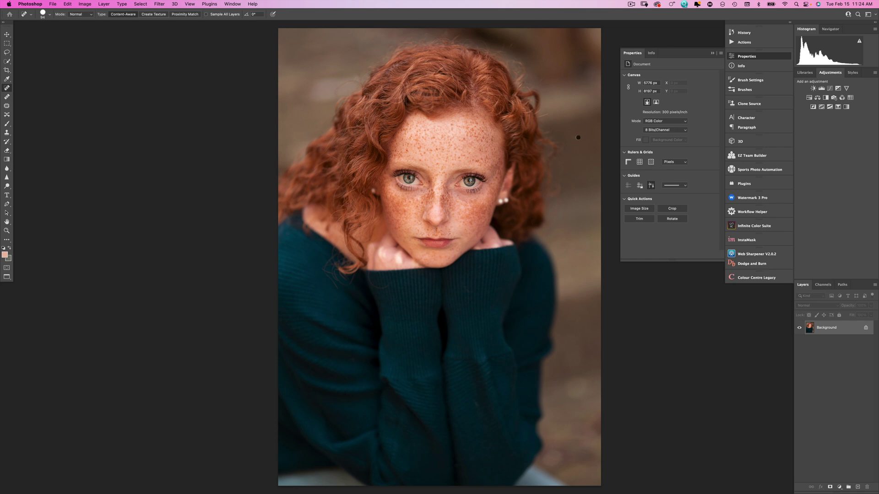
drag(578, 138, 565, 137)
mouse_move(493, 49)
mouse_down()
mouse_move(508, 80)
mouse_move(524, 85)
mouse_move(518, 81)
mouse_up()
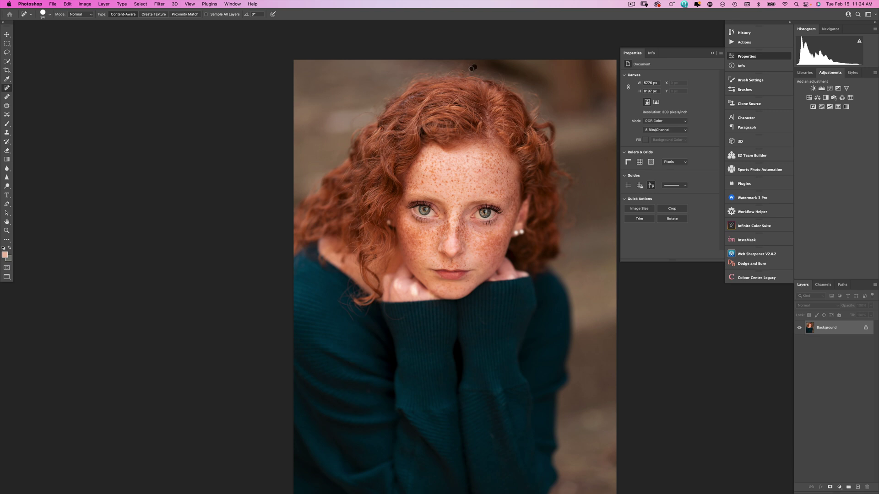
scroll(386, 120, down, 3)
drag(369, 91, 361, 98)
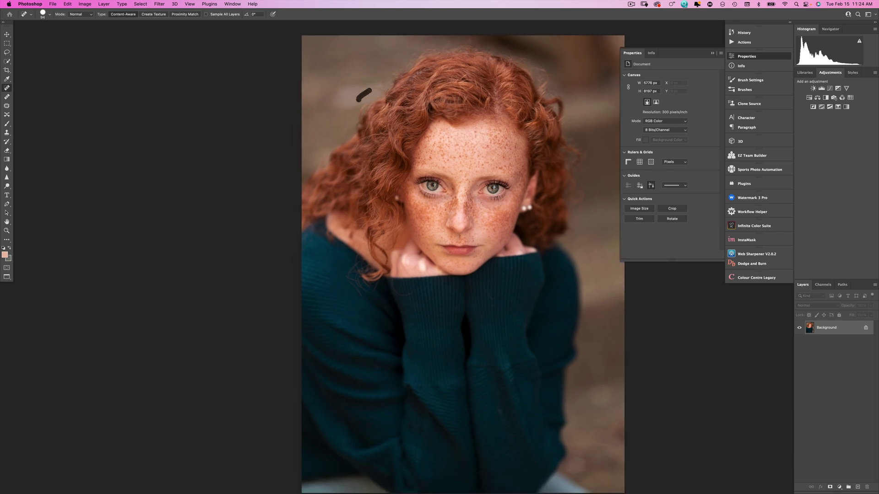
scroll(410, 178, down, 15)
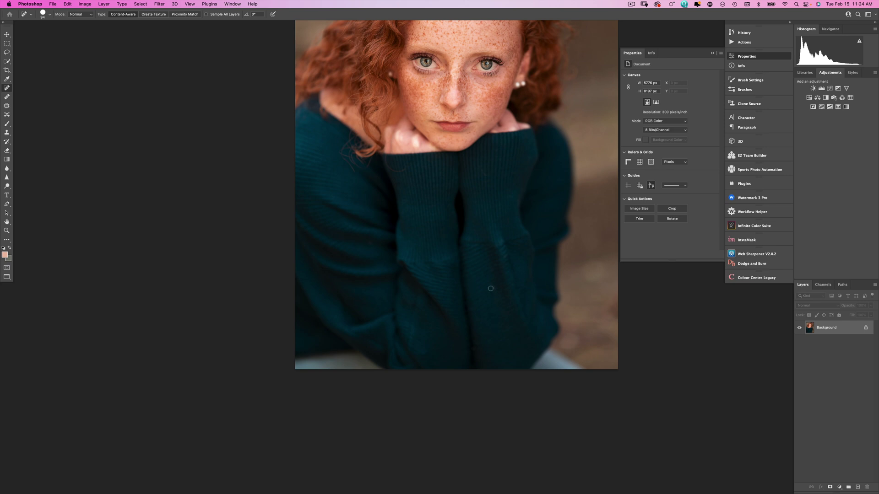
drag(495, 289, 496, 290)
scroll(492, 247, up, 12)
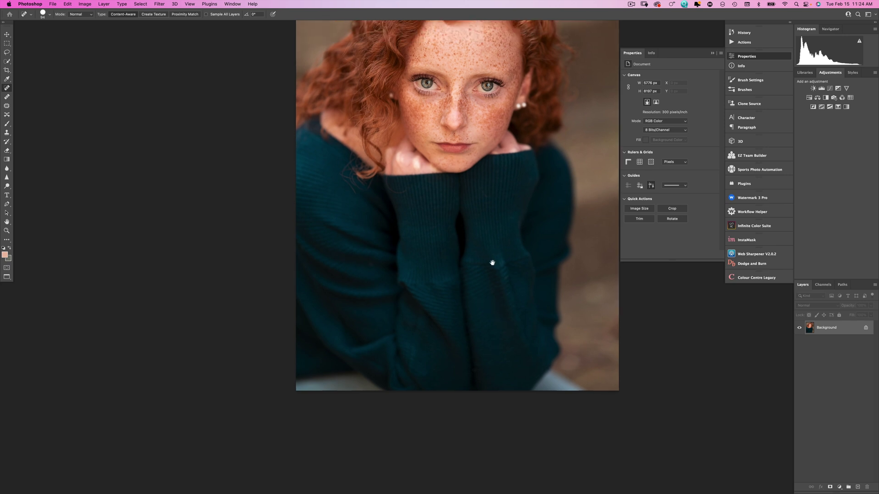
scroll(494, 267, down, 1)
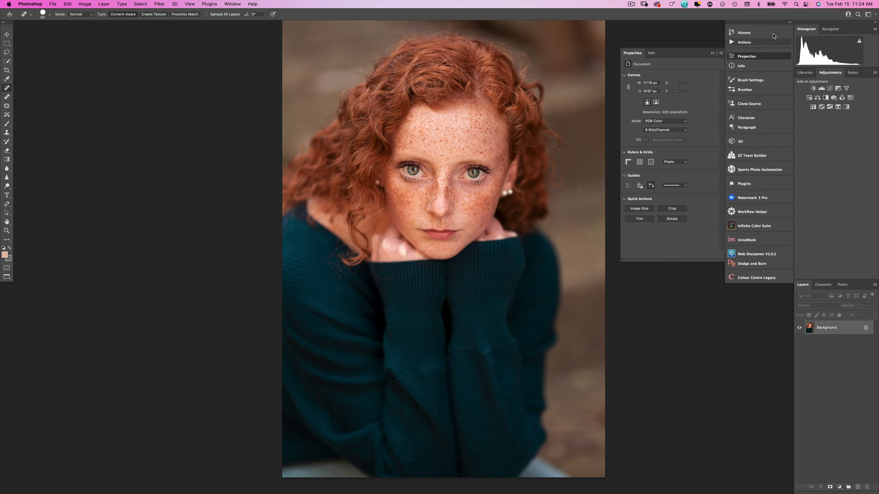
In History, view the original Red Hair.ARW snapshot, then return to the last Spot Healing Brush state.
click(773, 33)
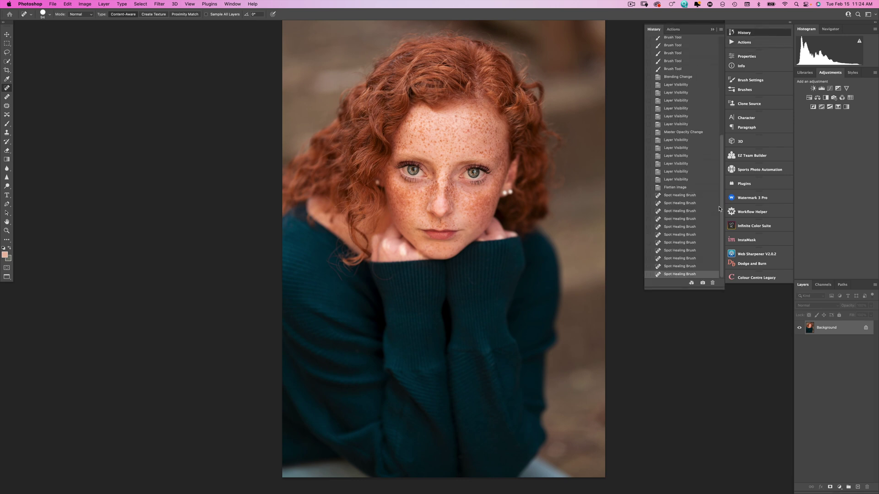
drag(722, 209, 722, 30)
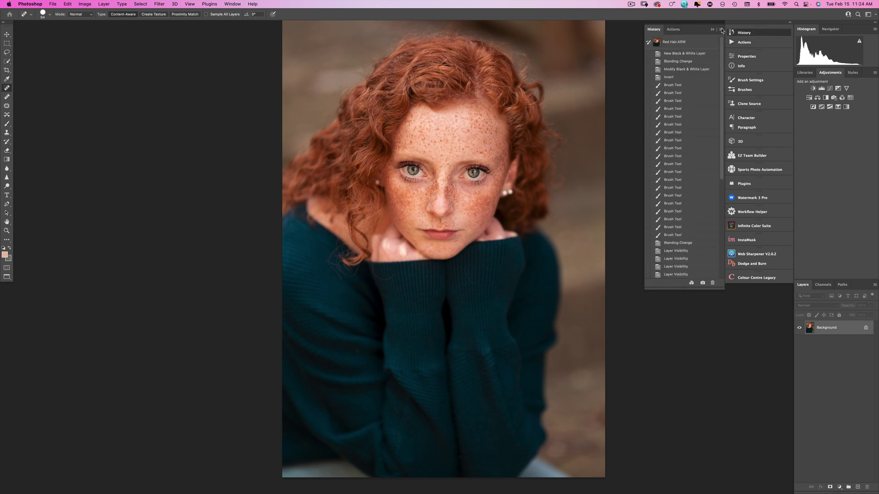
click(698, 44)
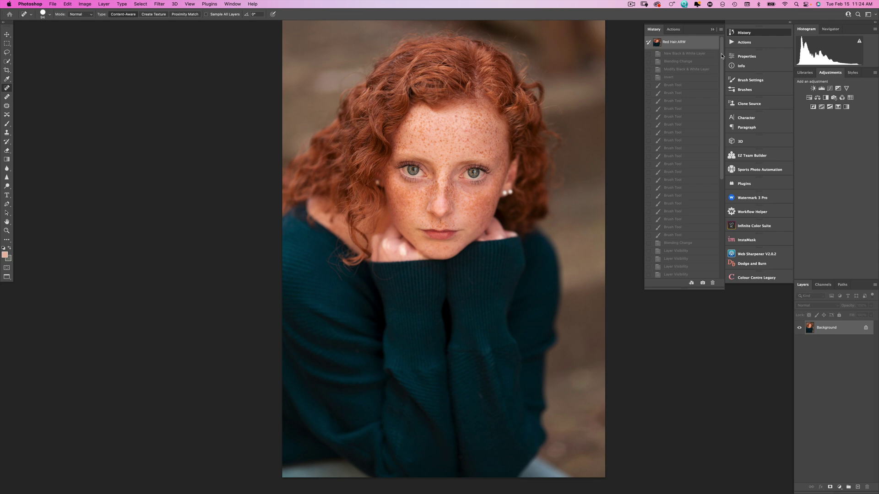
drag(722, 56, 722, 152)
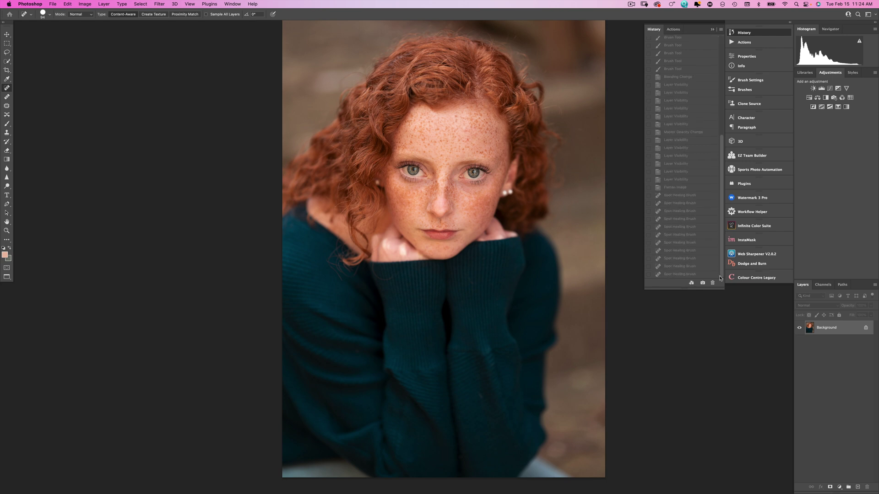
click(683, 274)
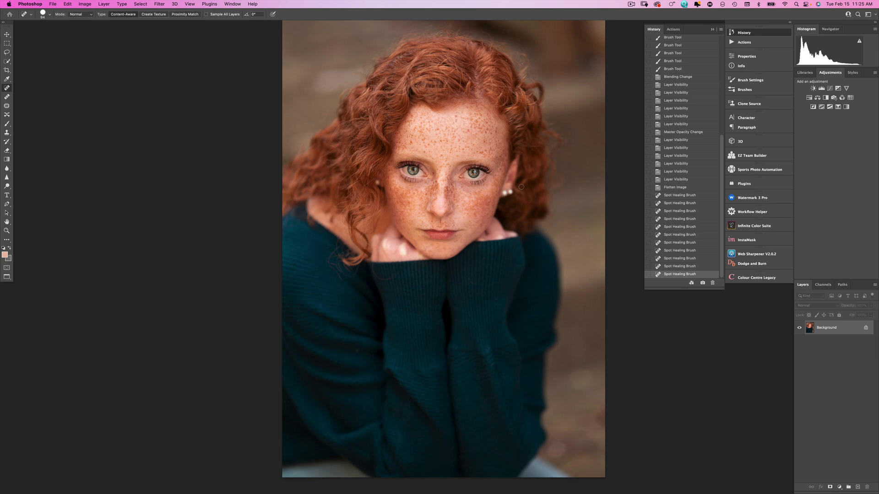
Add Curves 1, pulling the midtones down to 146→98 and lifting the black point for a faded look.
click(830, 89)
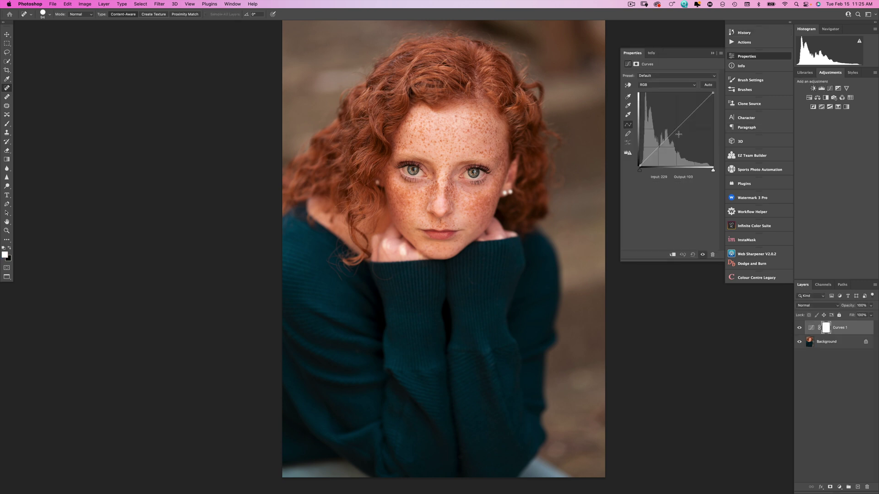
drag(677, 130, 683, 140)
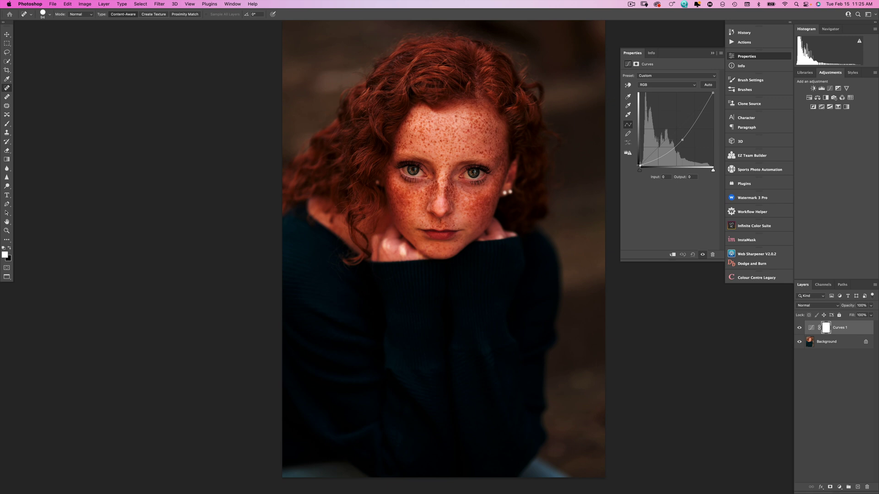
drag(640, 165, 639, 155)
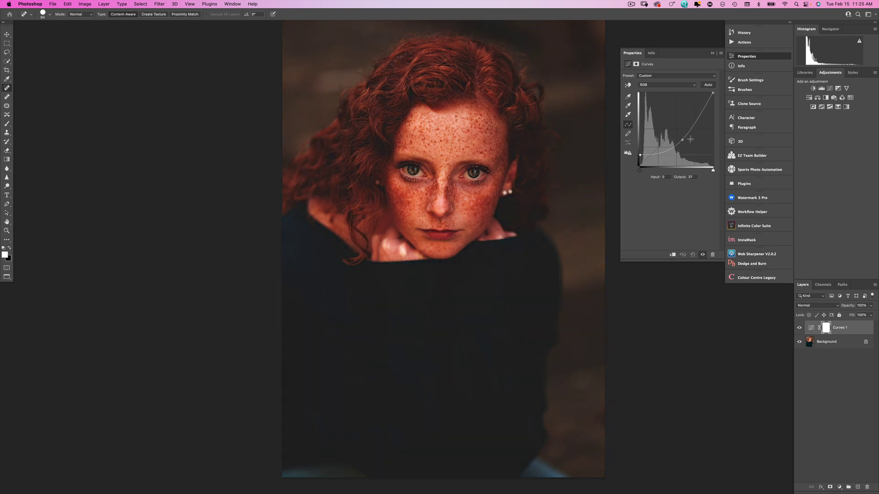
drag(682, 140, 682, 137)
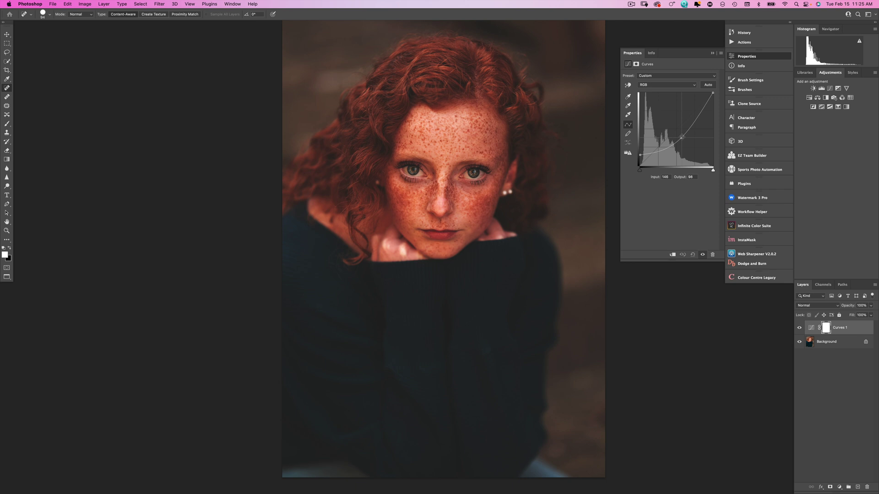
Paint black at 11% flow with a very large brush on the Curves 1 mask to spare the face.
click(827, 329)
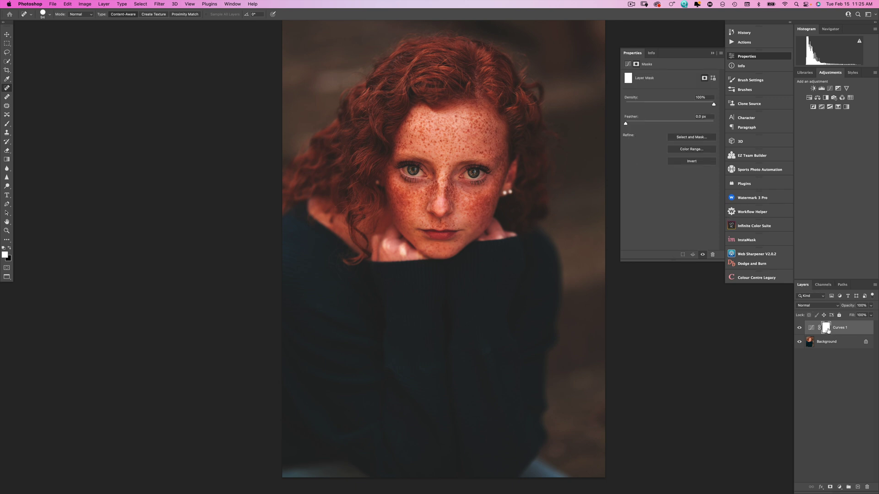
key(x)
key(b)
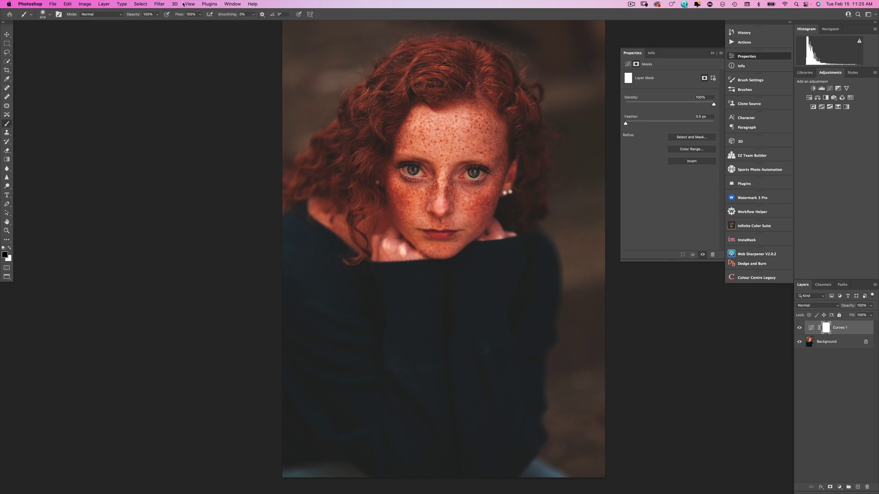
key(shift+4)
key(shift+1)
key(shift+1)
mouse_move(391, 174)
mouse_down()
mouse_move(419, 190)
mouse_move(545, 207)
mouse_move(434, 183)
mouse_move(432, 301)
mouse_move(433, 167)
mouse_move(428, 194)
mouse_move(433, 178)
mouse_move(443, 212)
mouse_move(433, 176)
mouse_move(430, 182)
mouse_move(441, 202)
mouse_move(444, 137)
mouse_move(425, 219)
mouse_move(441, 139)
mouse_move(426, 163)
mouse_move(426, 222)
mouse_move(433, 154)
mouse_move(432, 187)
mouse_up()
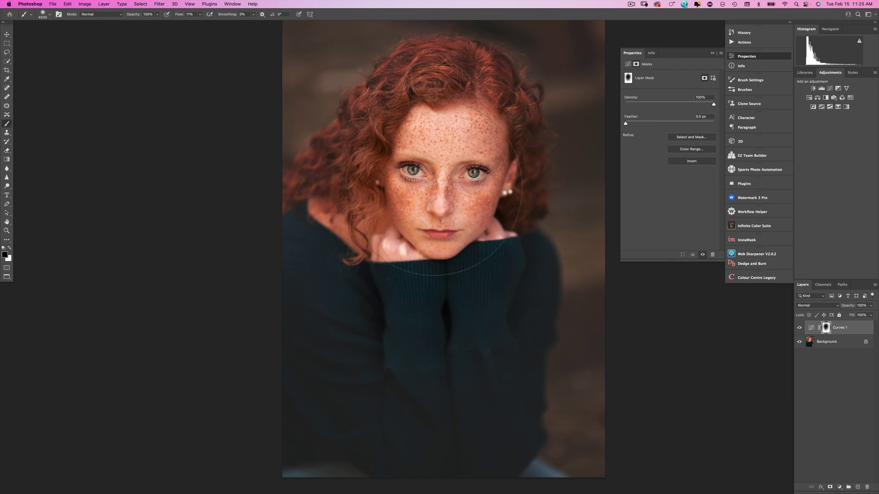
click(810, 328)
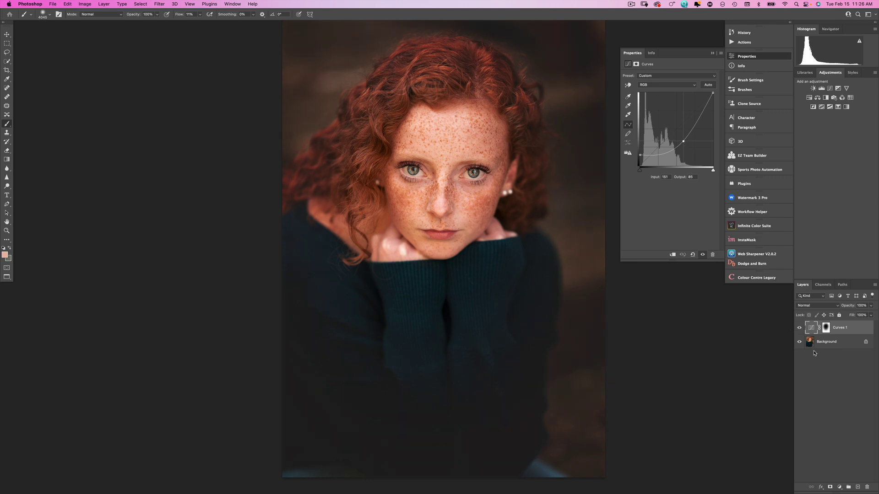
scroll(722, 275, right, 2)
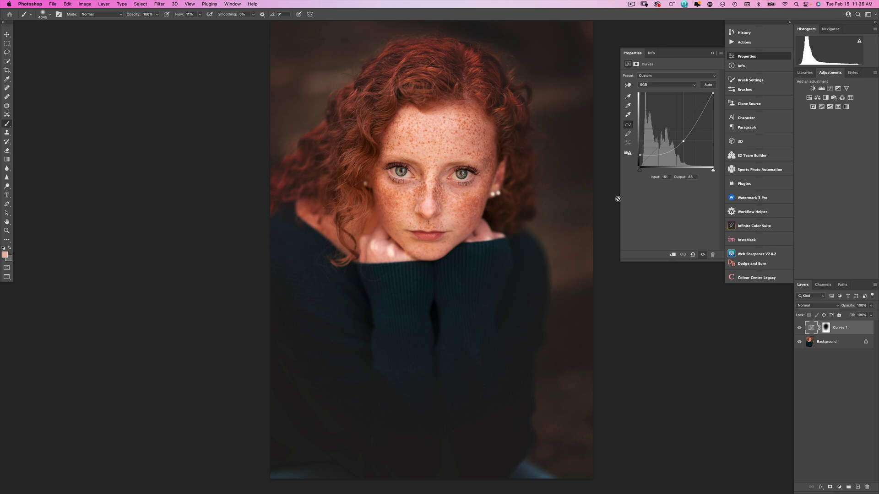
Add a second Curves layer and set its blend mode to Screen.
click(829, 89)
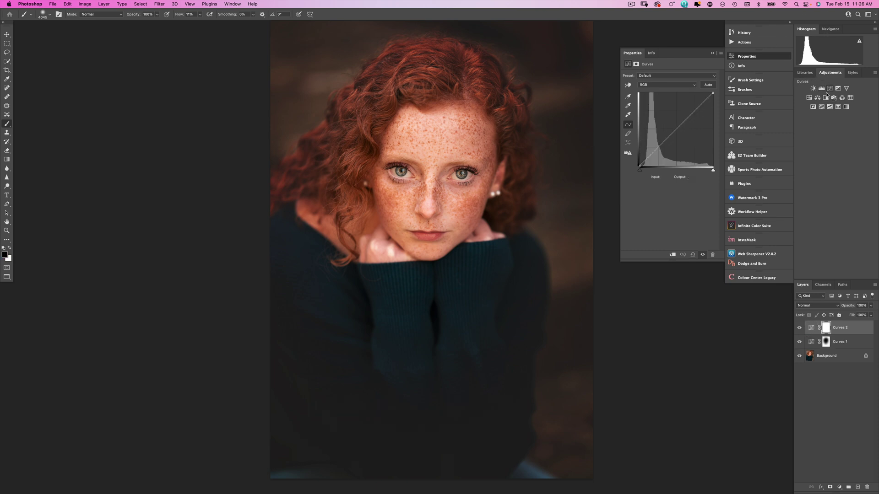
click(829, 310)
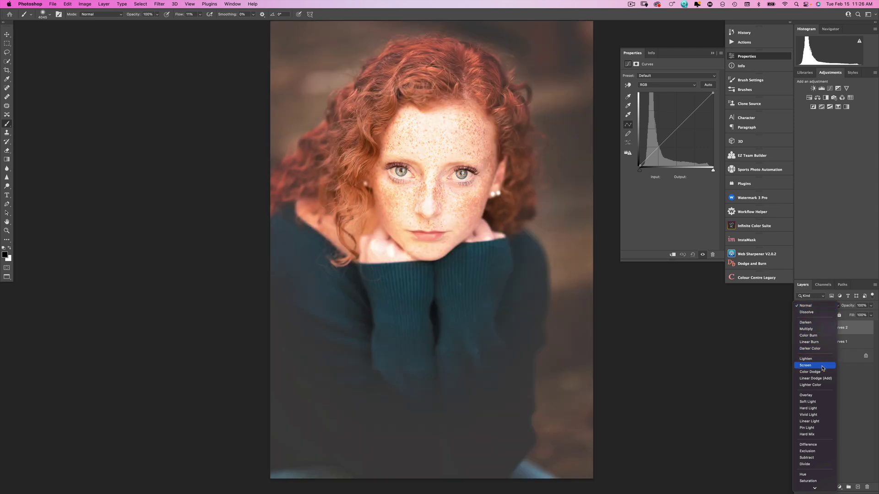
click(825, 366)
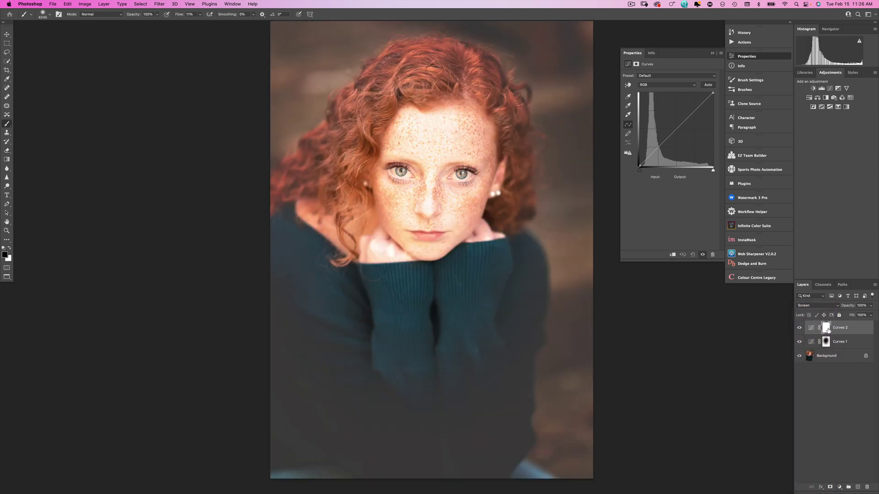
In Blending Options, raise and split the Underlying Layer black slider starting at 74.
double_click(854, 330)
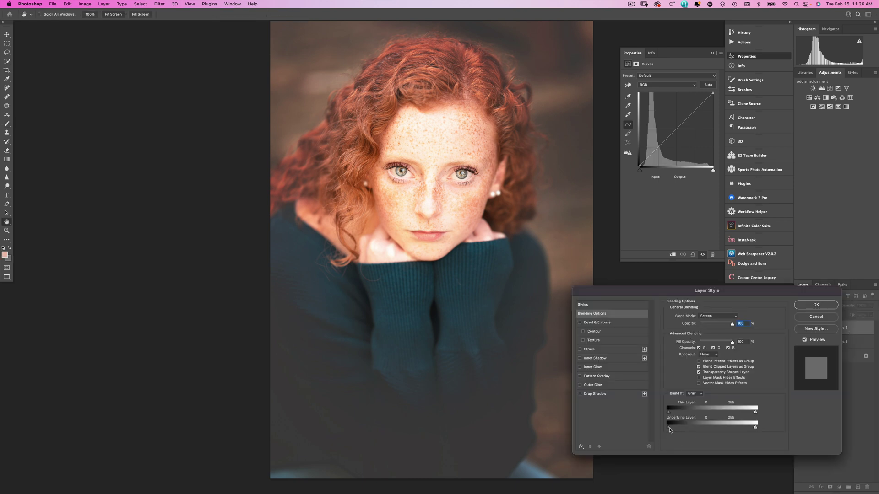
drag(670, 430, 696, 433)
key(alt)
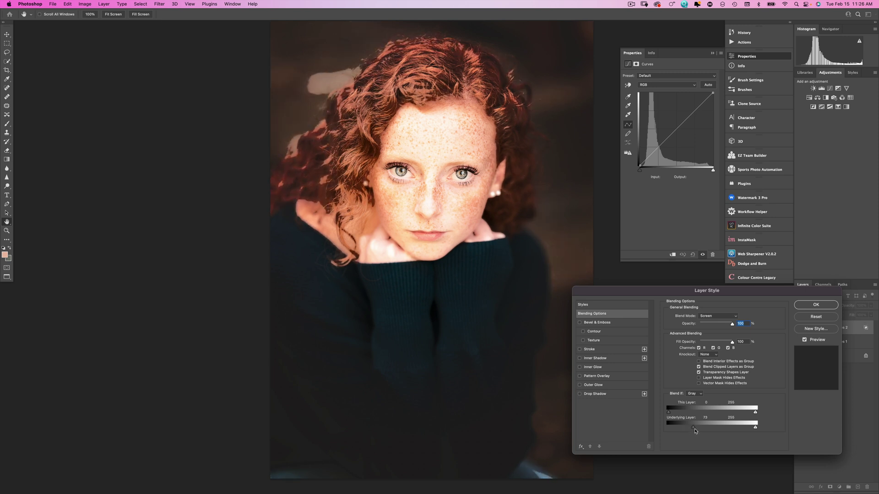
drag(698, 430, 704, 431)
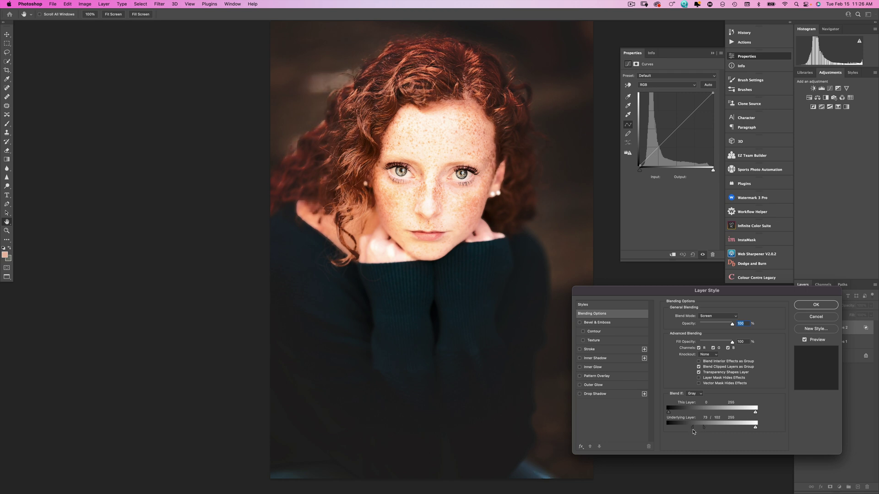
drag(694, 430, 711, 430)
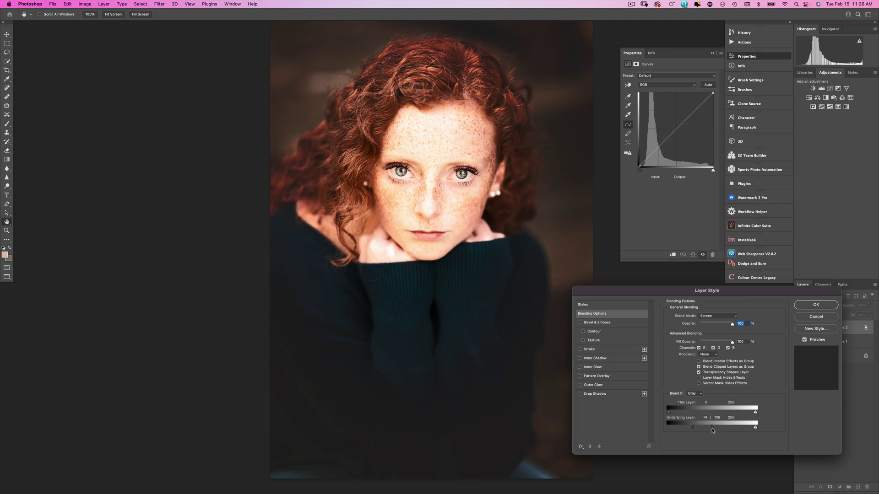
Apply the blending options and invert the Curves 2 mask to hide the brightening.
click(816, 305)
click(825, 328)
key(b)
key(d)
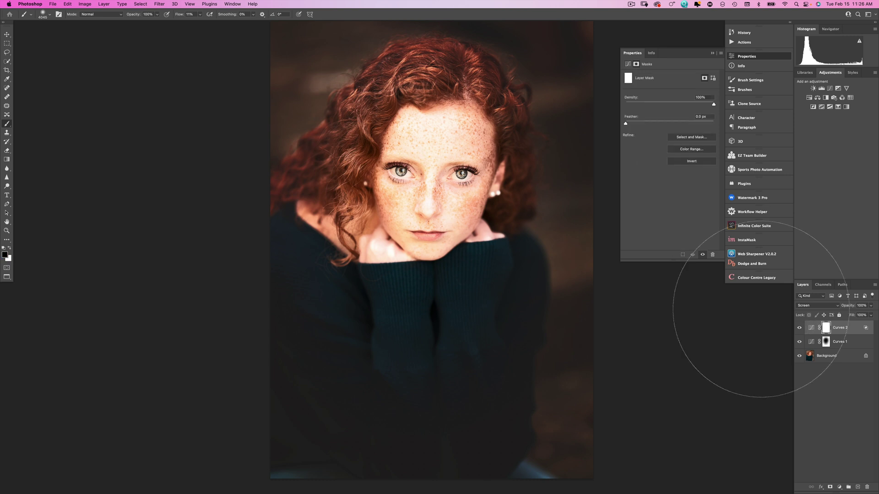
key(super+i)
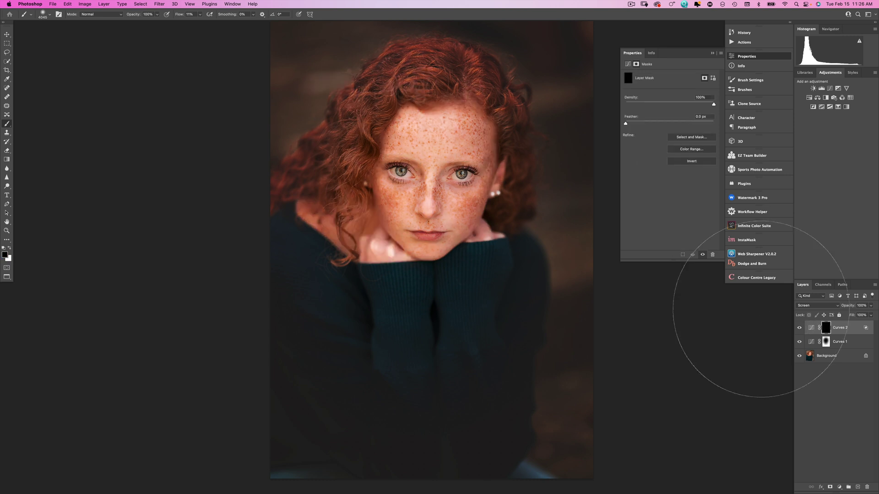
Paint white at 21% flow over the left curls to bring back hair highlights.
key(bracketleft)
key(bracketleft)
key(bracketleft)
key(bracketleft)
key(bracketleft)
key(bracketleft)
key(x)
key(shift+2)
key(shift+1)
key(bracketright)
key(bracketright)
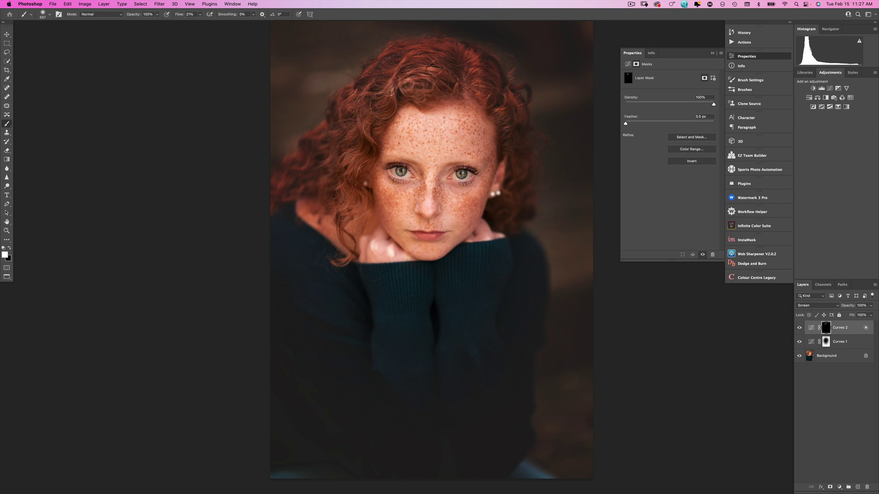
mouse_move(354, 158)
mouse_down()
mouse_move(362, 165)
mouse_move(346, 236)
mouse_up()
key(bracketleft)
key(bracketleft)
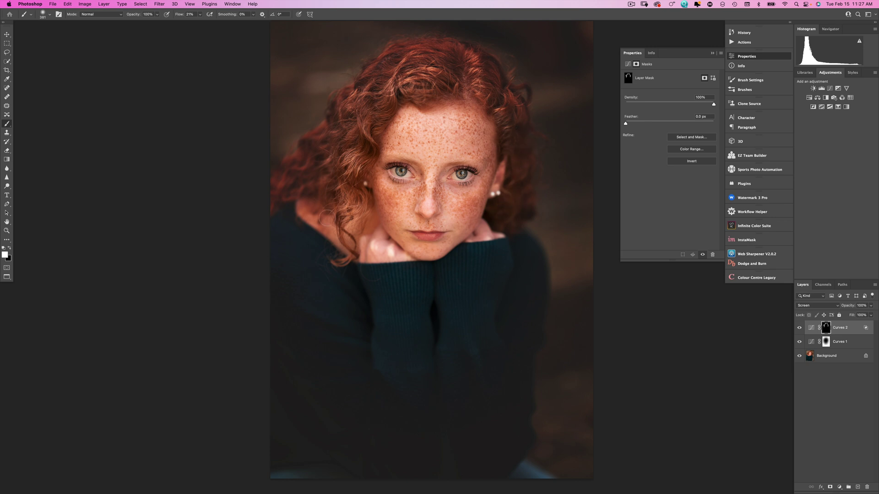
Compare the hair with Curves 2 toggled off and on, then add a third Curves layer.
click(799, 328)
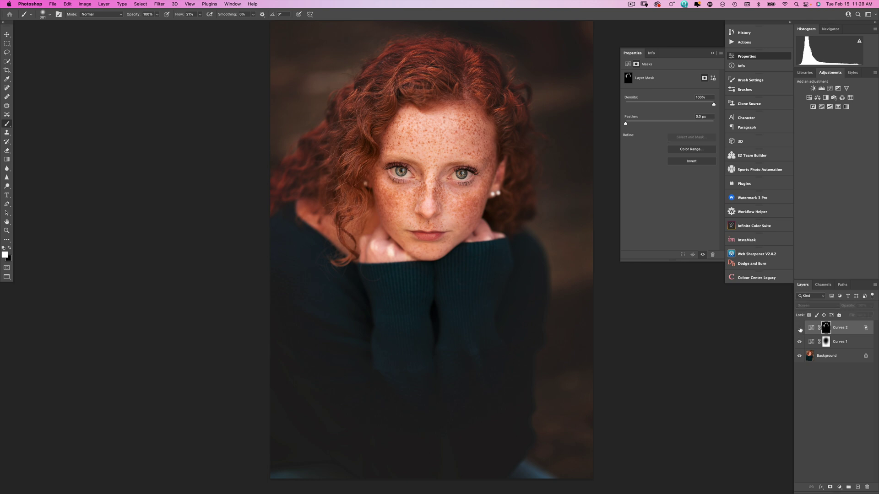
click(799, 328)
click(800, 329)
click(799, 329)
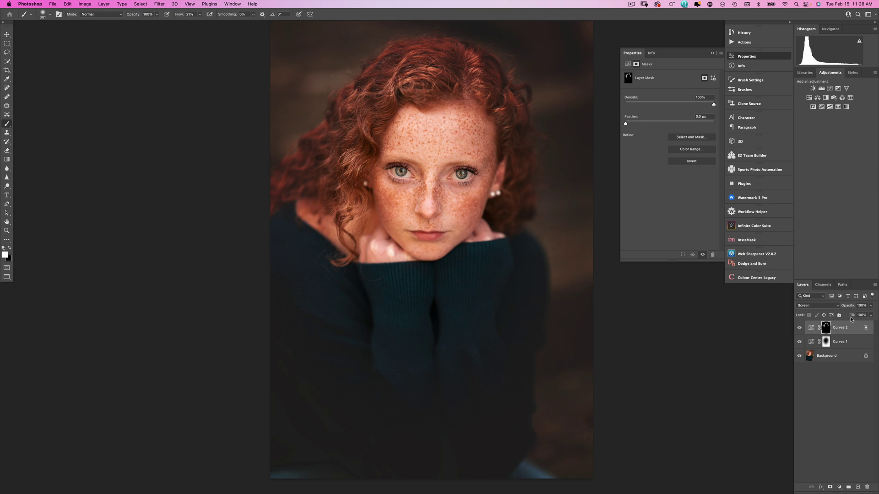
click(837, 89)
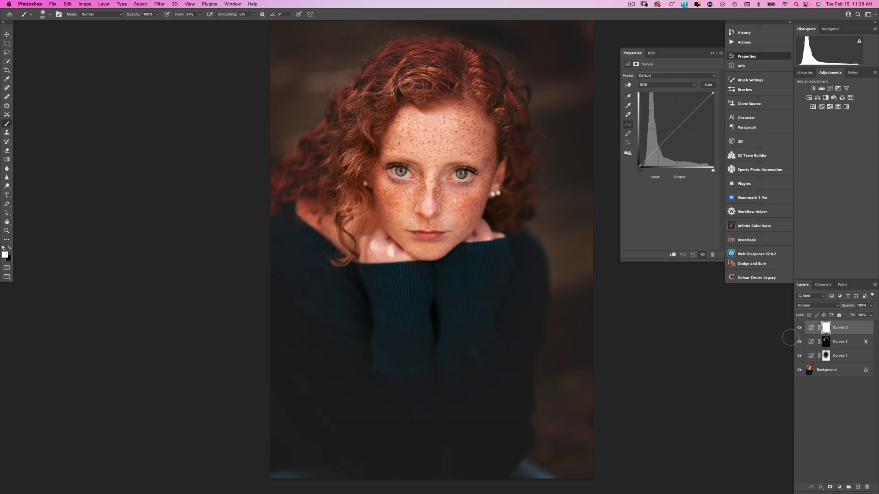
Set Curves 3 to Multiply and split its Underlying Layer white slider at 63/114 to spare bright skin.
click(826, 306)
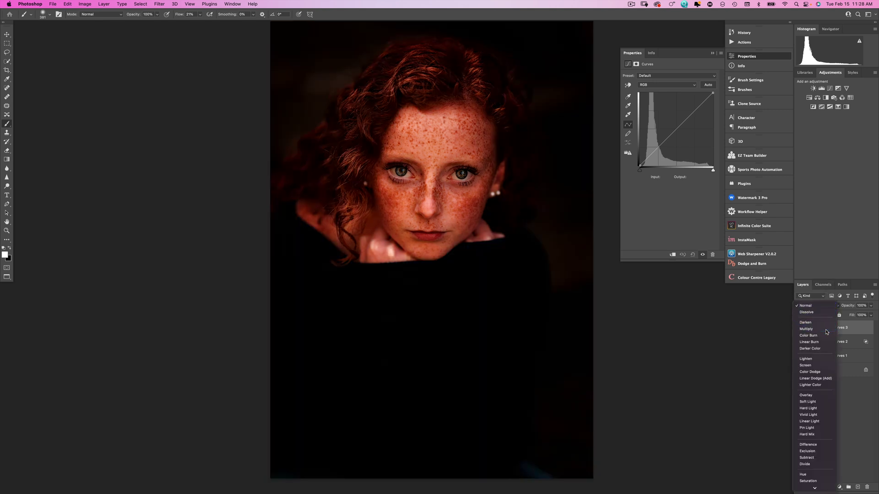
click(827, 330)
double_click(864, 328)
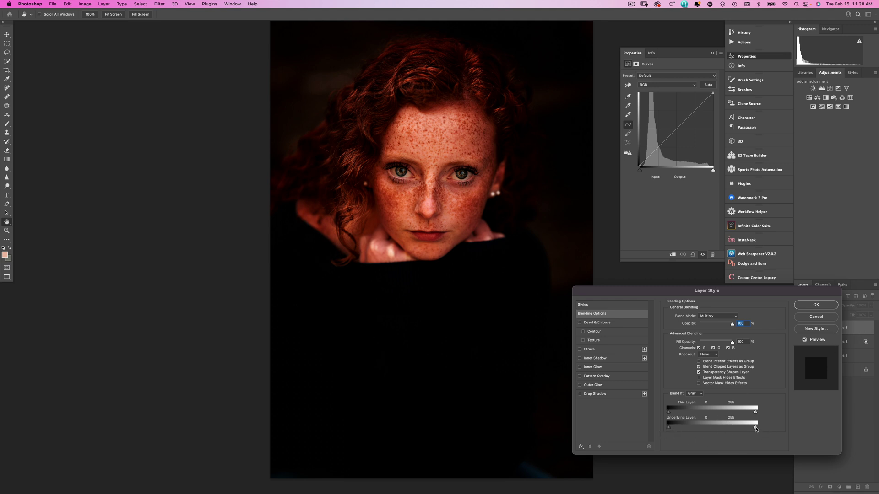
drag(756, 429, 705, 433)
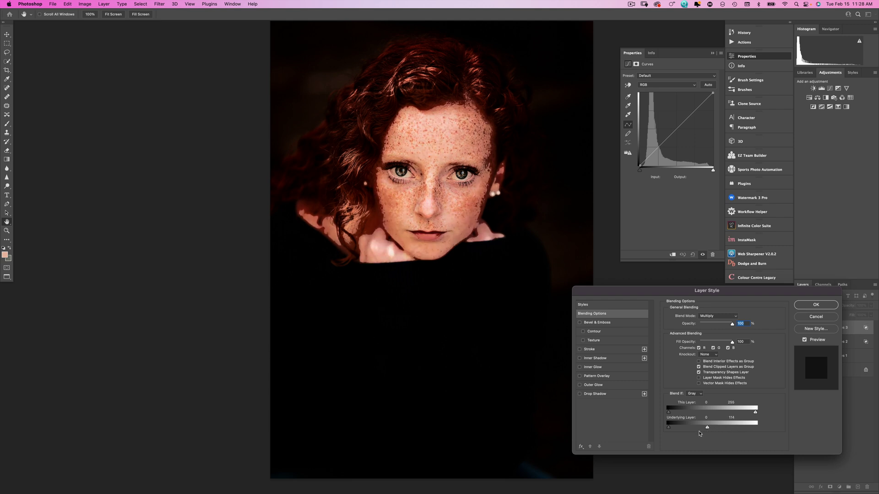
key(alt)
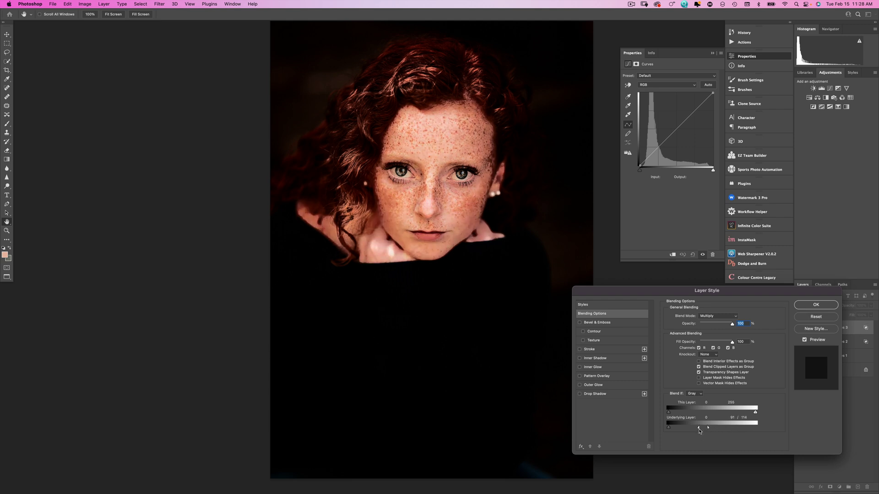
drag(706, 429, 692, 434)
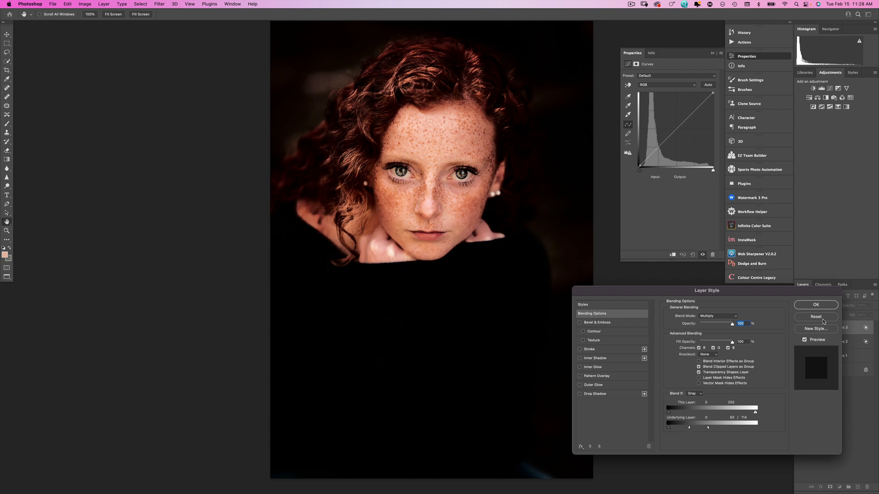
click(816, 305)
Invert the Curves 3 mask and paint the darkening back onto hair strands at the right.
click(826, 328)
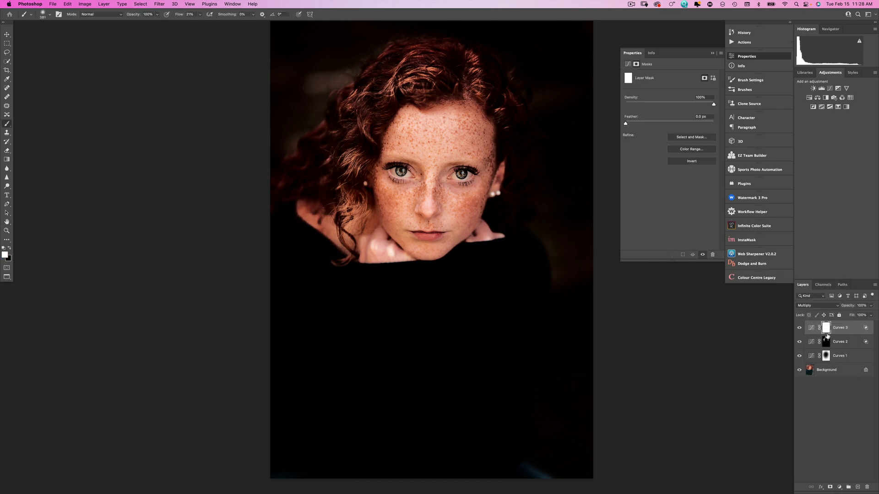
key(super+i)
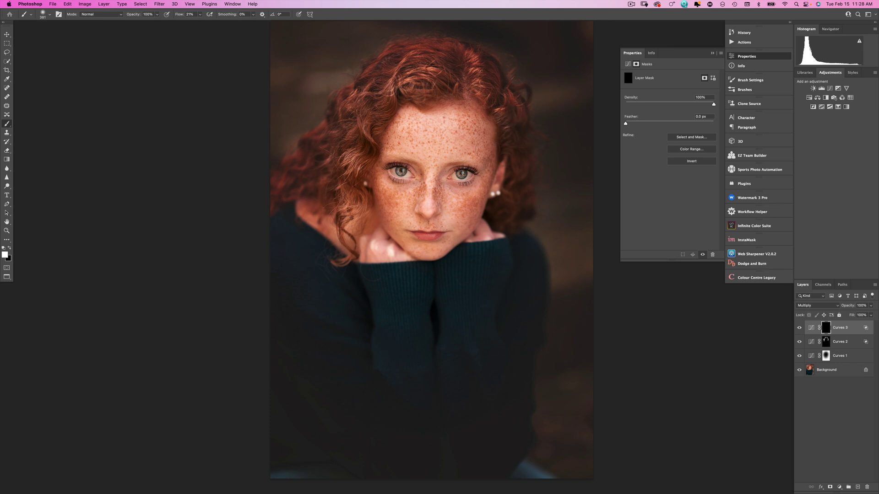
drag(352, 123, 368, 122)
drag(383, 80, 375, 85)
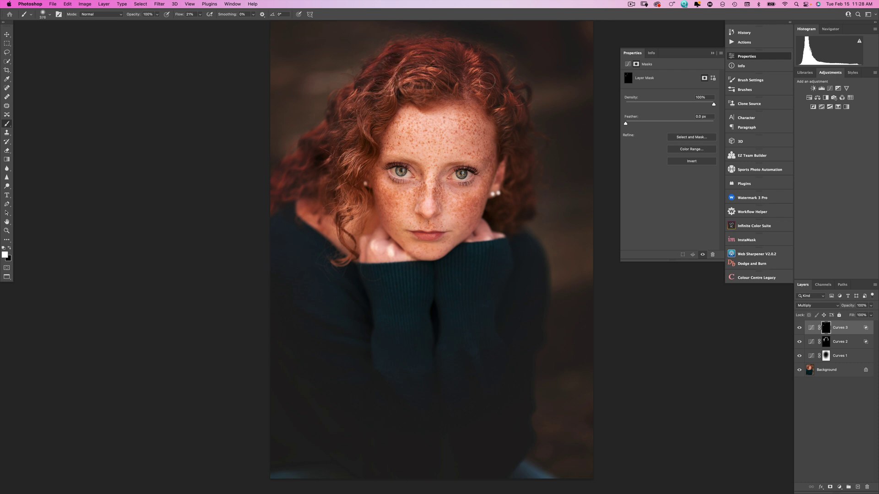
mouse_move(464, 61)
mouse_down()
mouse_move(513, 71)
mouse_move(512, 125)
mouse_move(502, 97)
mouse_up()
drag(517, 181, 513, 183)
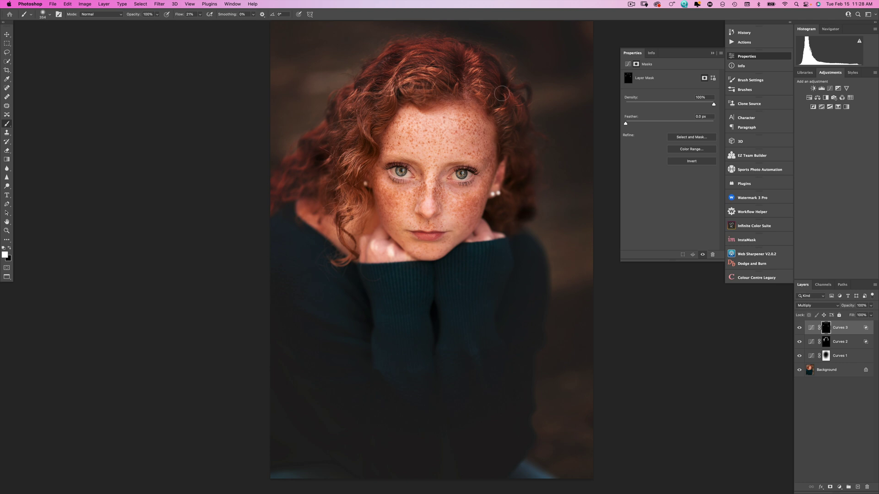
drag(507, 87, 501, 90)
Compare the darkening, lower Curves 3 to 65% opacity, and view the Background alone.
click(800, 328)
click(800, 328)
click(811, 328)
drag(852, 306, 844, 309)
click(853, 345)
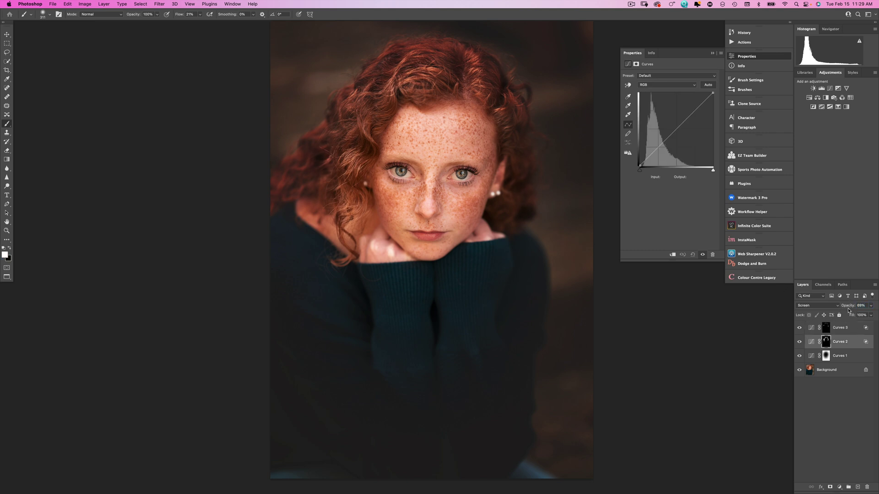
alt+click(801, 371)
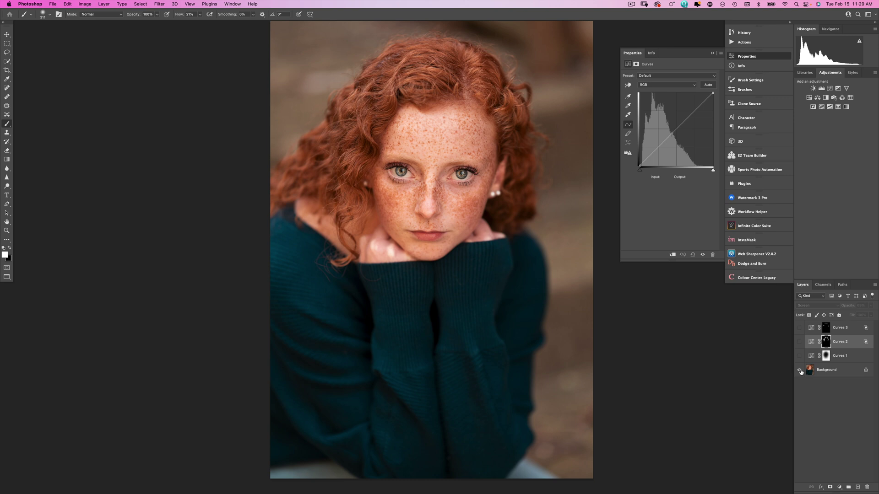
Compare the original with the graded result, then merge all the curves adjustments into the Background.
alt+click(802, 372)
alt+click(802, 373)
alt+click(803, 372)
alt+click(804, 372)
click(805, 373)
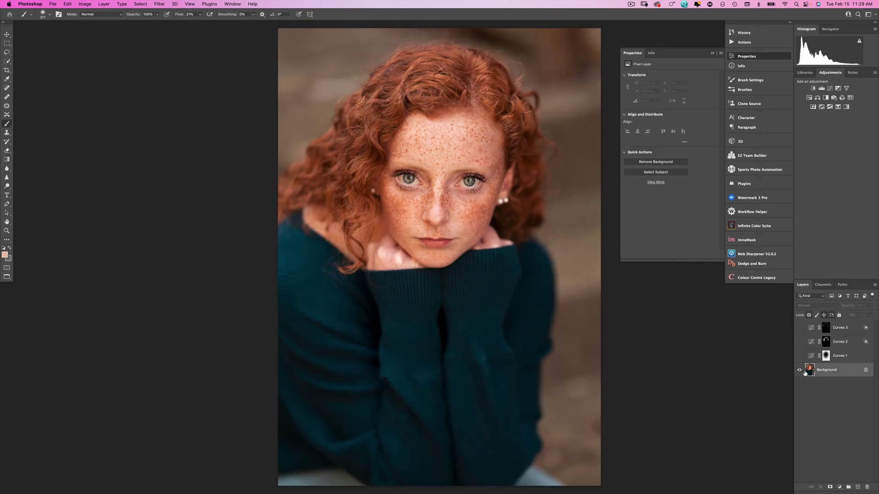
alt+click(804, 373)
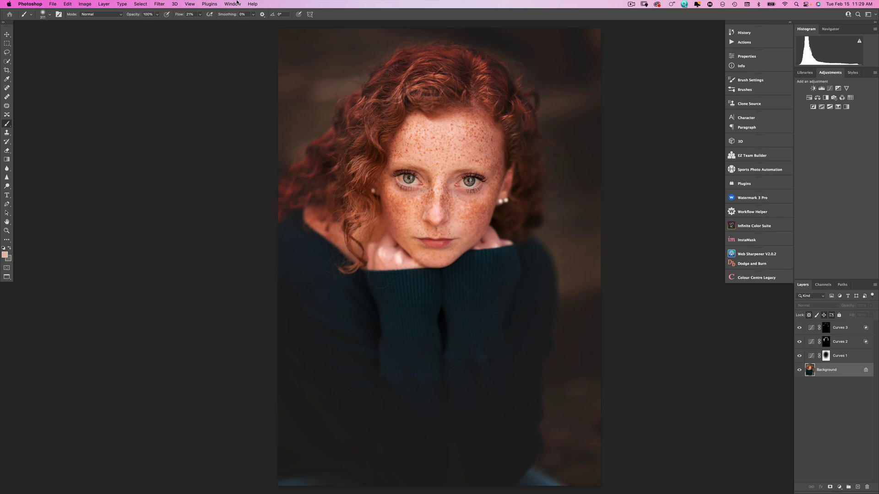
key(super+shift+e)
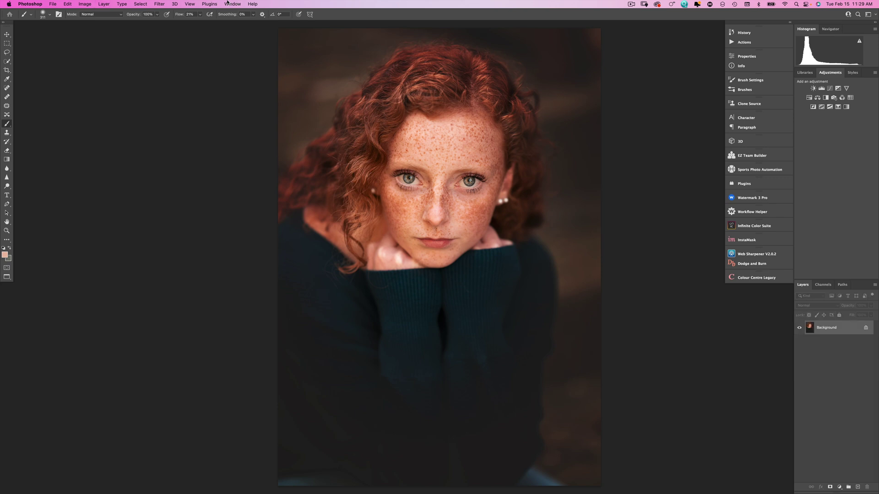
Show the Light Overlays library from the Window menu and browse its overlay images.
click(209, 3)
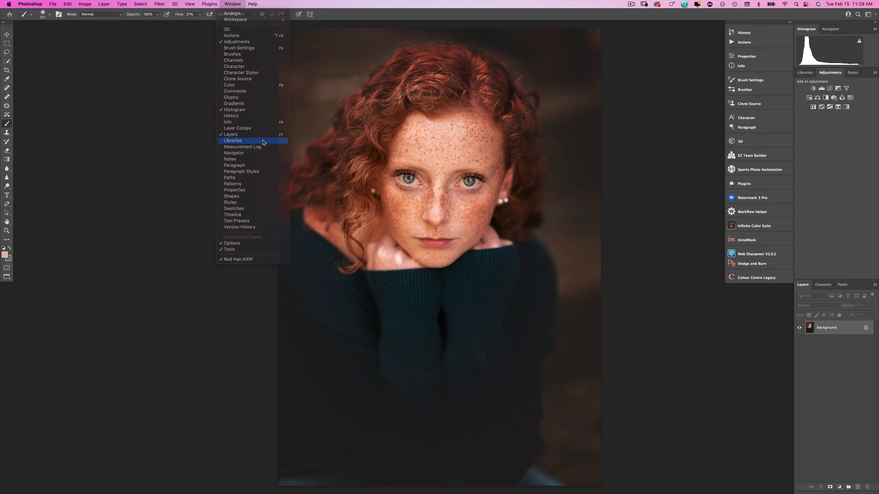
click(259, 141)
scroll(828, 186, down, 6)
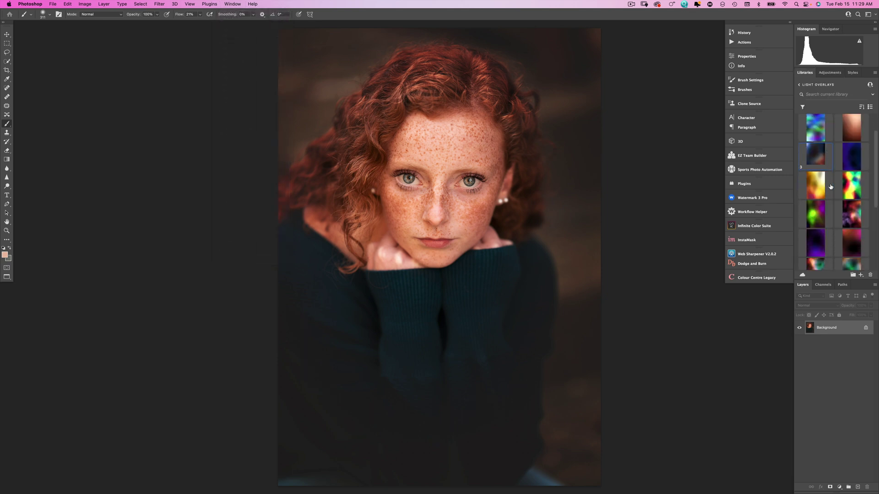
scroll(831, 186, up, 5)
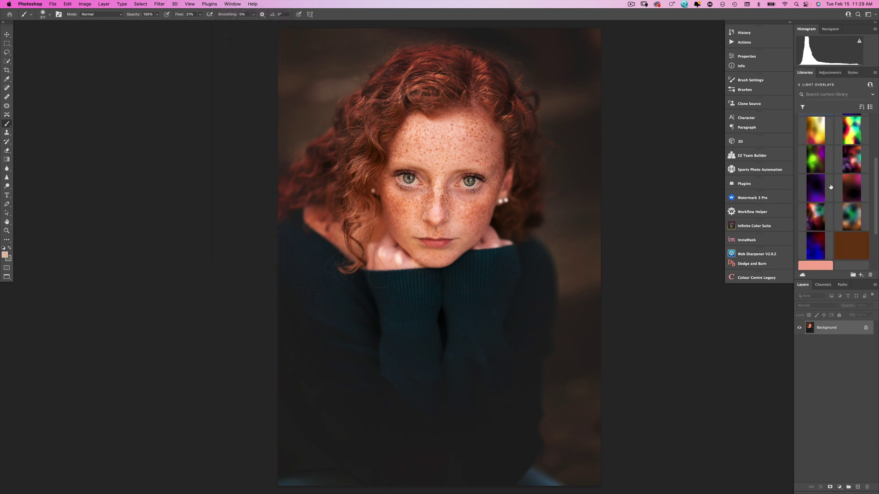
scroll(831, 186, up, 2)
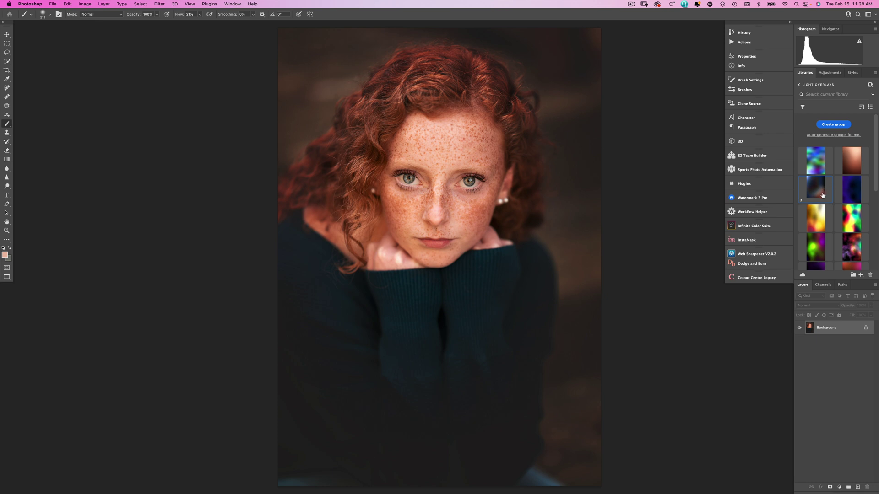
Drag the blue-orange light overlay from Libraries onto the portrait and flip it horizontally.
drag(823, 195, 440, 203)
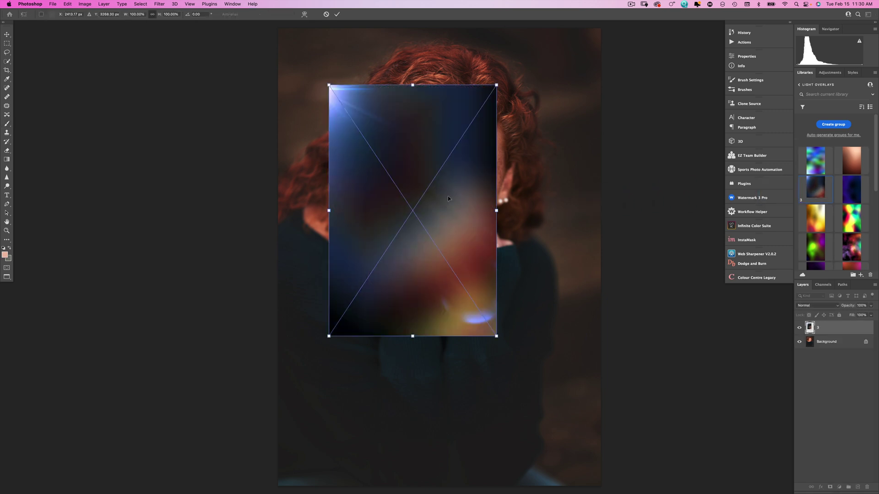
right_click(448, 198)
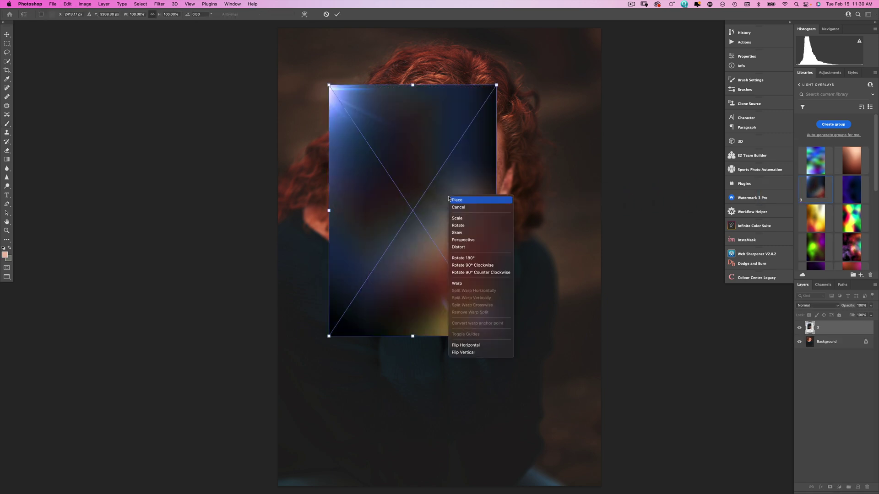
click(483, 346)
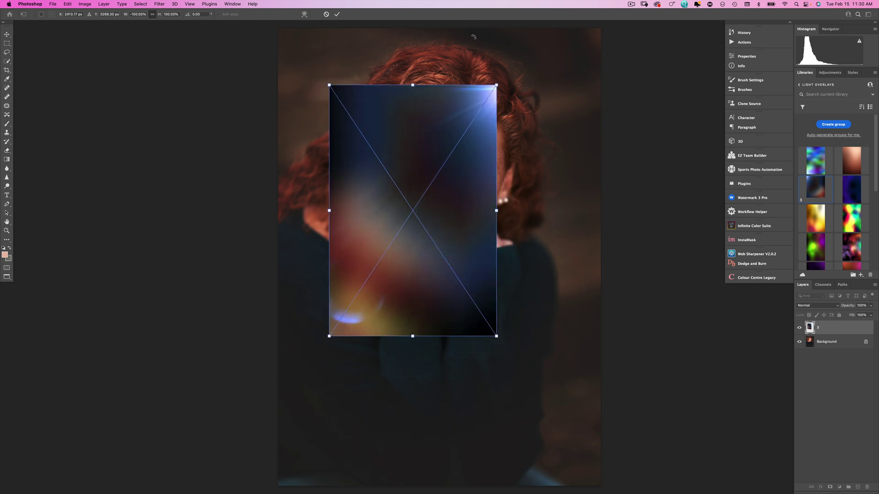
Enlarge the overlay to cover the photo, shift it right, and commit the transform.
scroll(495, 77, down, 2)
drag(495, 80, 585, 43)
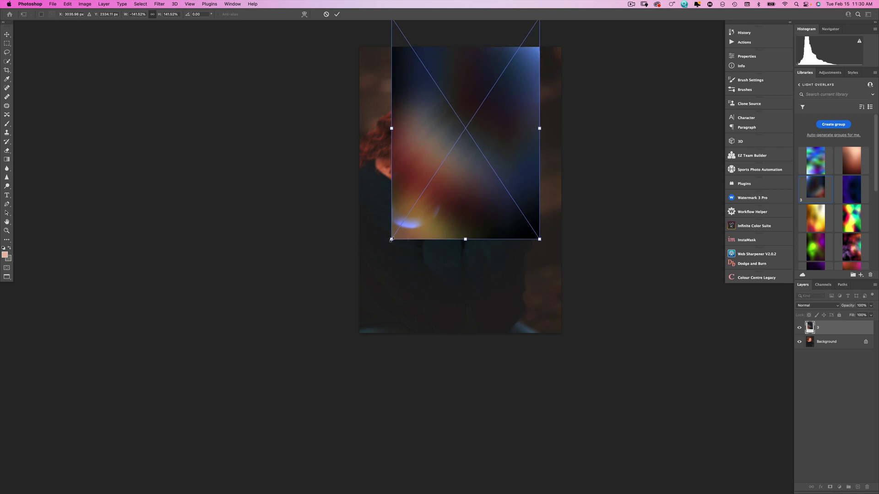
drag(392, 239, 304, 369)
drag(368, 331, 411, 331)
key(Return)
click(817, 306)
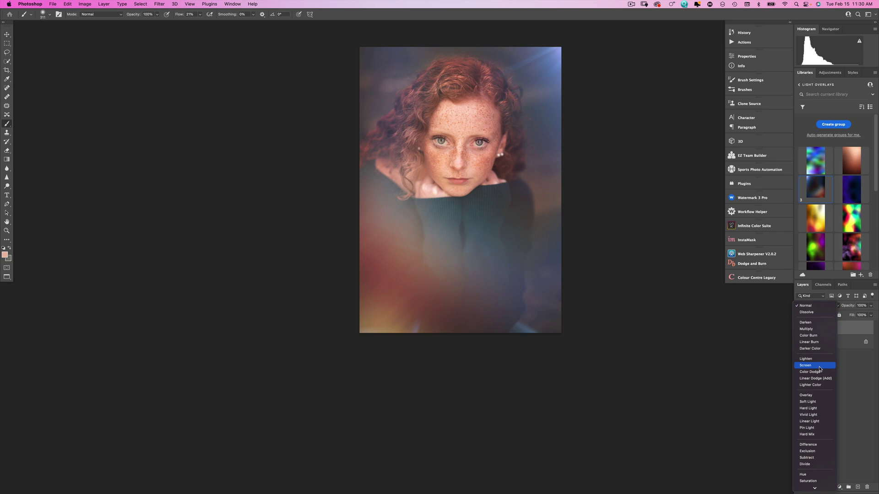
Set the overlay layer to Screen blending at 55% opacity and add a layer mask.
click(820, 365)
drag(849, 306, 847, 308)
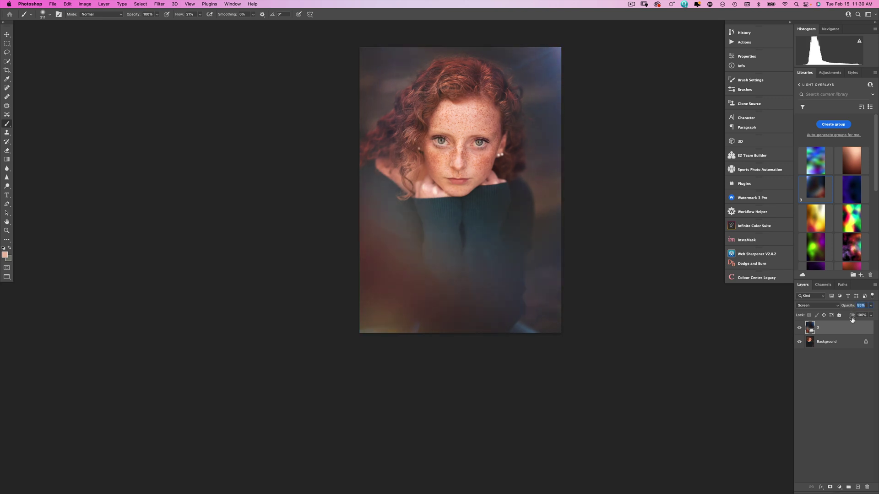
click(830, 487)
Paint black on the overlay mask to clear the haze from the sweater and hair.
key(x)
drag(460, 148, 644, 161)
drag(442, 156, 466, 154)
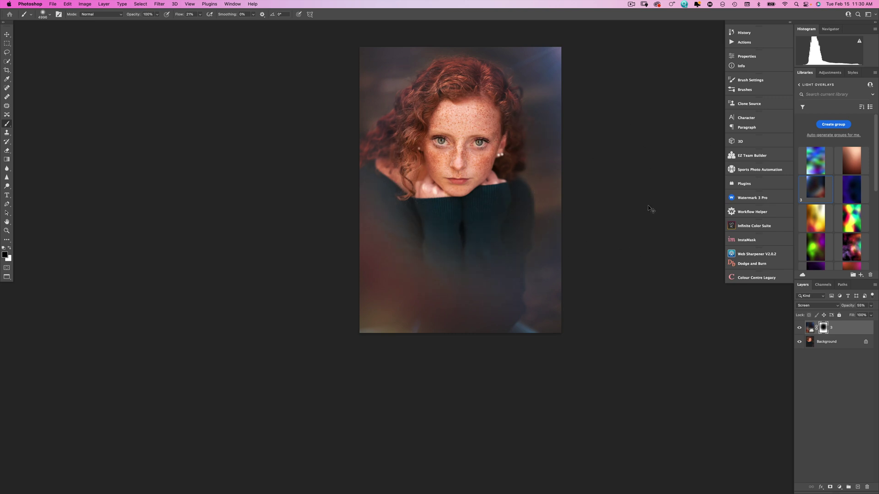
click(827, 73)
Add a Curves adjustment pulling midtones from 163 to 124, masking the face and sweater.
click(830, 89)
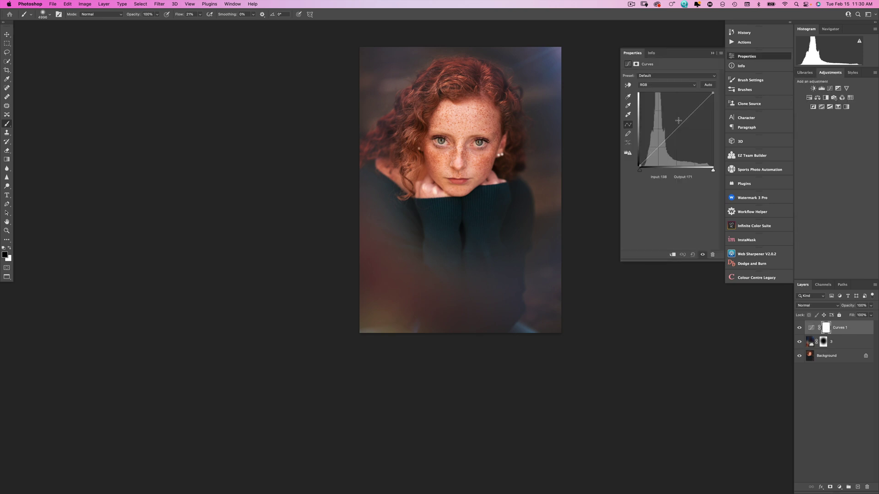
drag(681, 126, 683, 130)
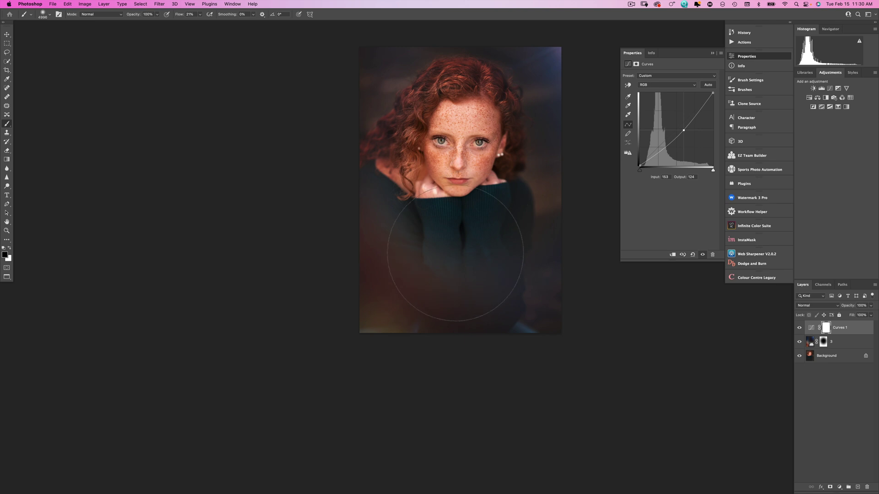
mouse_move(461, 230)
mouse_down()
mouse_move(449, 232)
mouse_move(471, 187)
mouse_move(457, 169)
mouse_up()
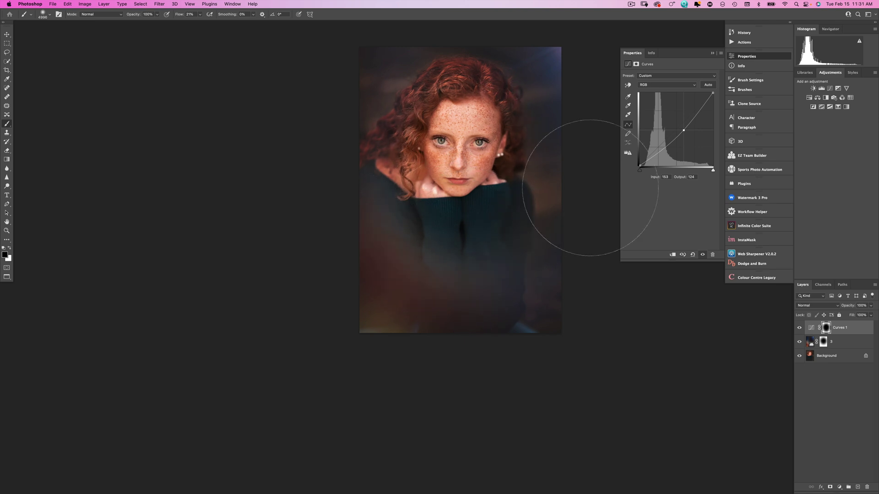